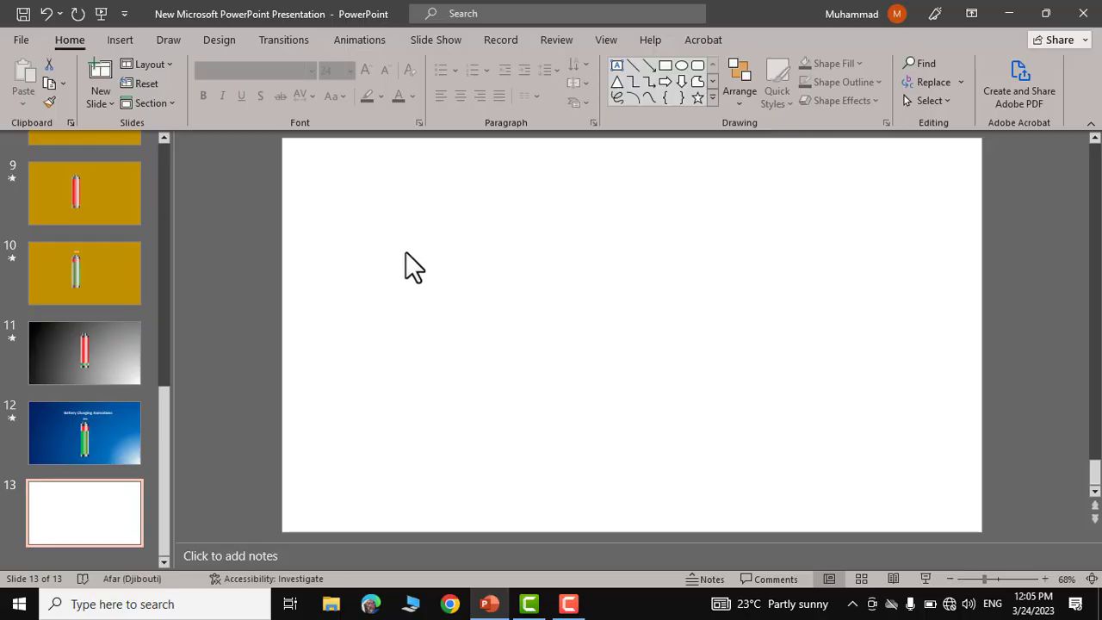
# Step: Turn on the slide guides and draw a small rectangle just above the slide centre
pyautogui.click(605, 41)
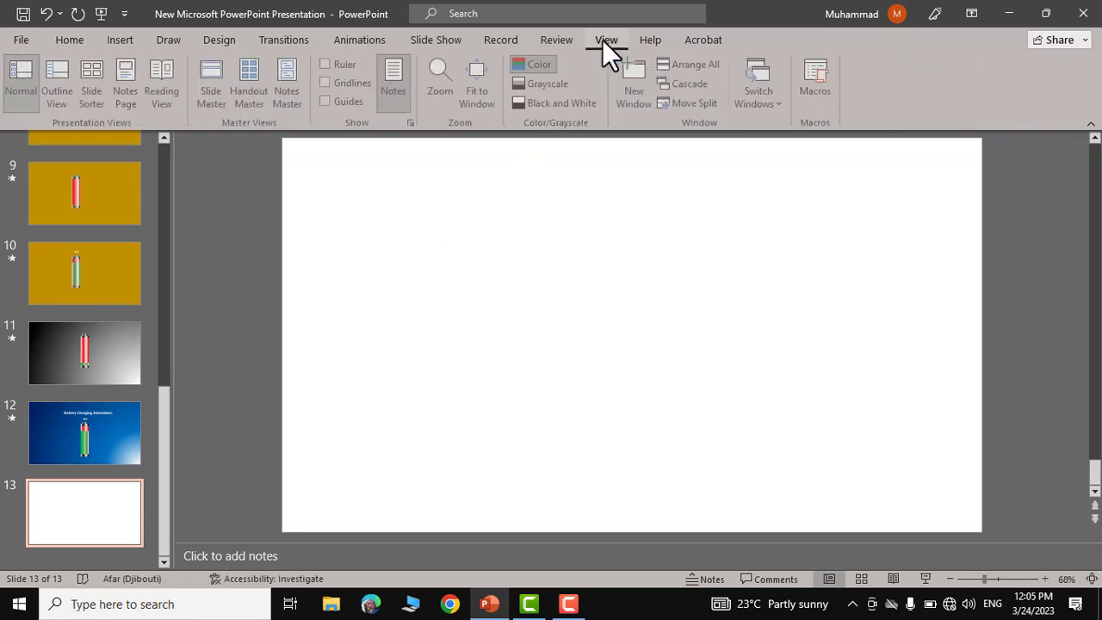
pyautogui.click(328, 101)
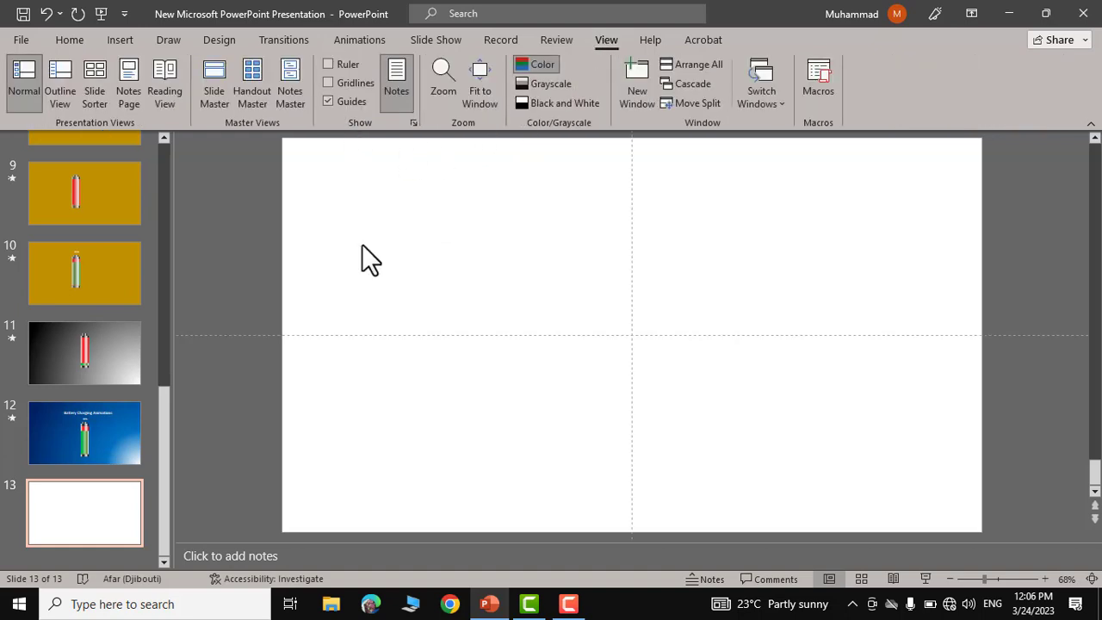
pyautogui.click(120, 40)
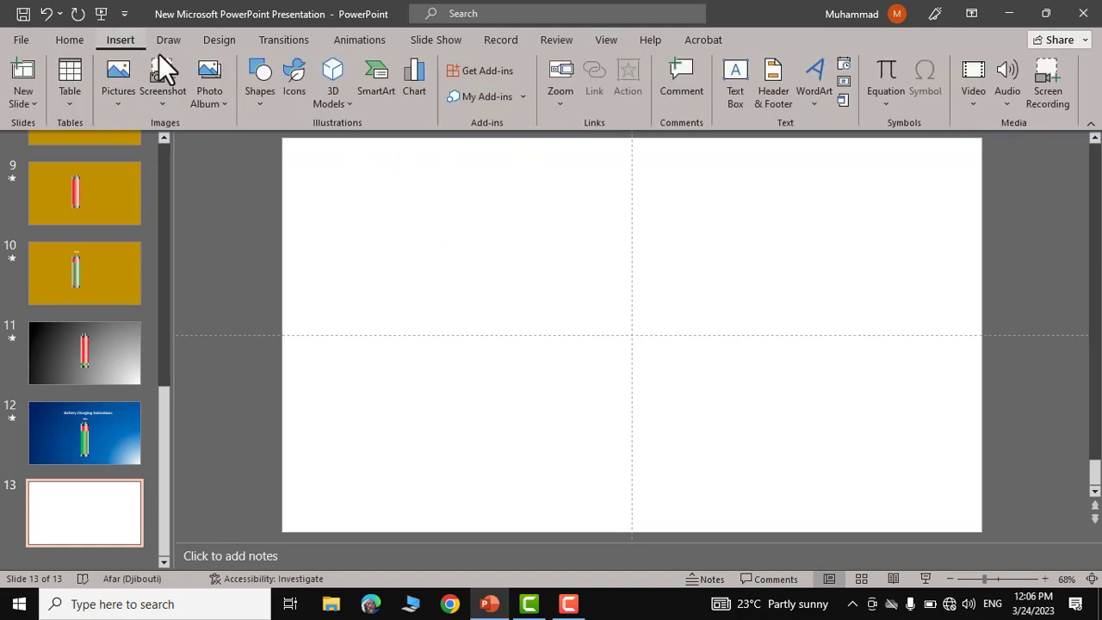
pyautogui.click(258, 103)
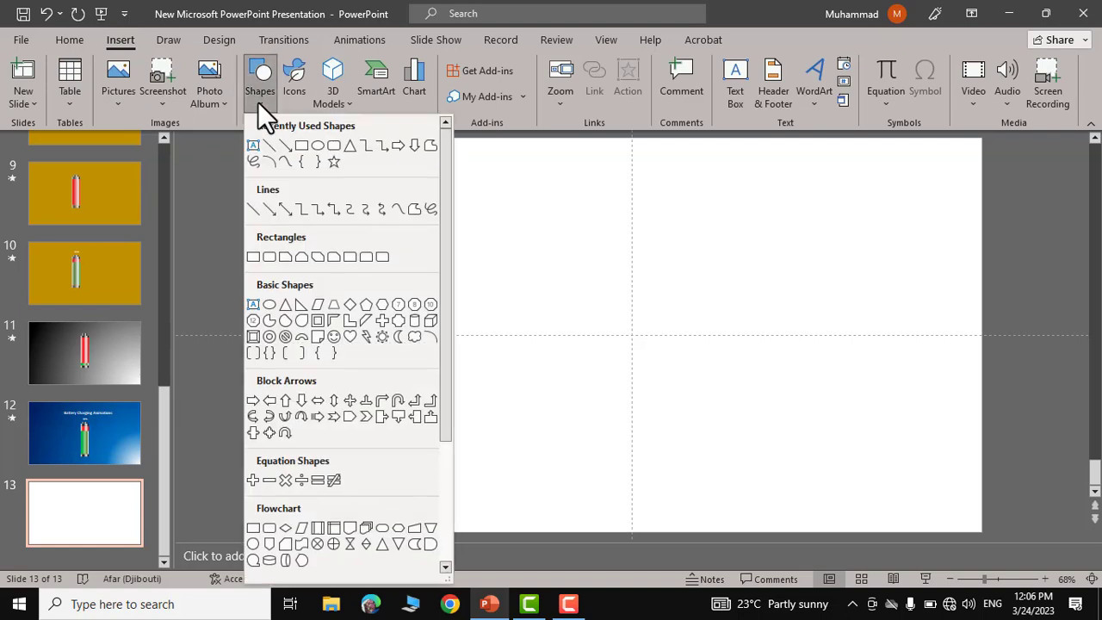
pyautogui.click(302, 148)
pyautogui.moveTo(611, 227)
pyautogui.mouseDown()
pyautogui.moveTo(672, 246)
pyautogui.moveTo(652, 236)
pyautogui.mouseUp()
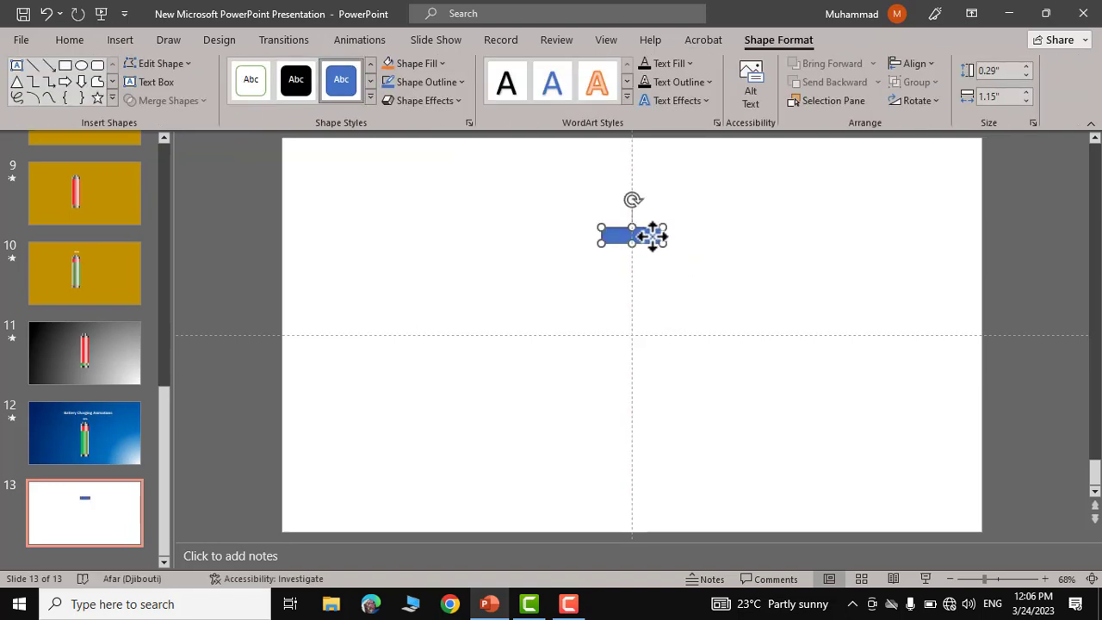
pyautogui.click(454, 78)
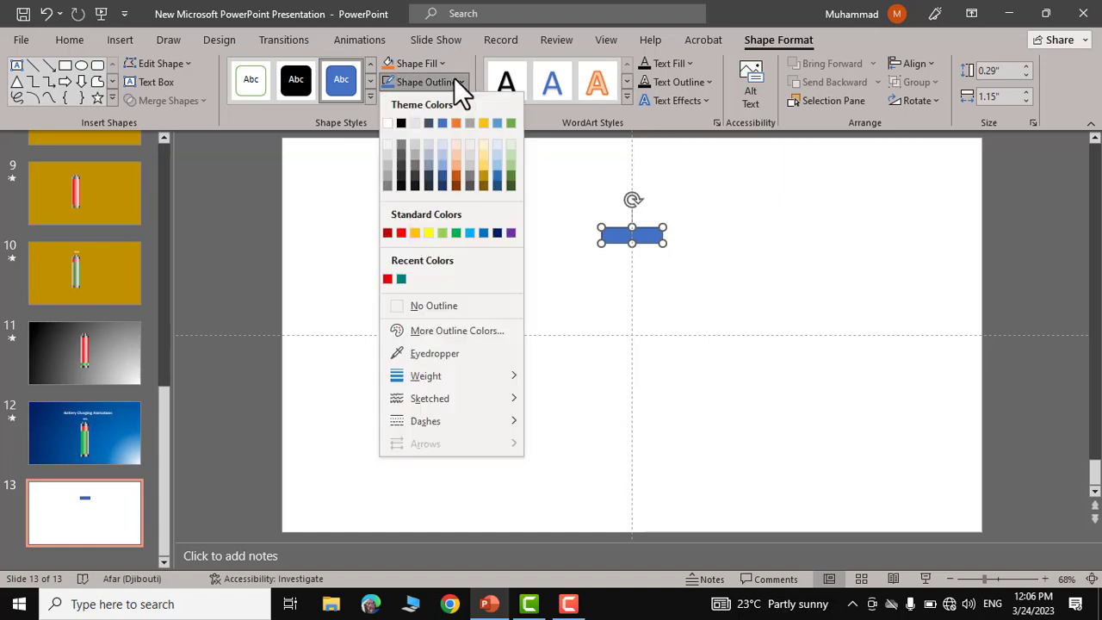
# Step: Remove the rectangle's outline and switch its fill to a gradient
pyautogui.click(419, 305)
pyautogui.rightClick(642, 237)
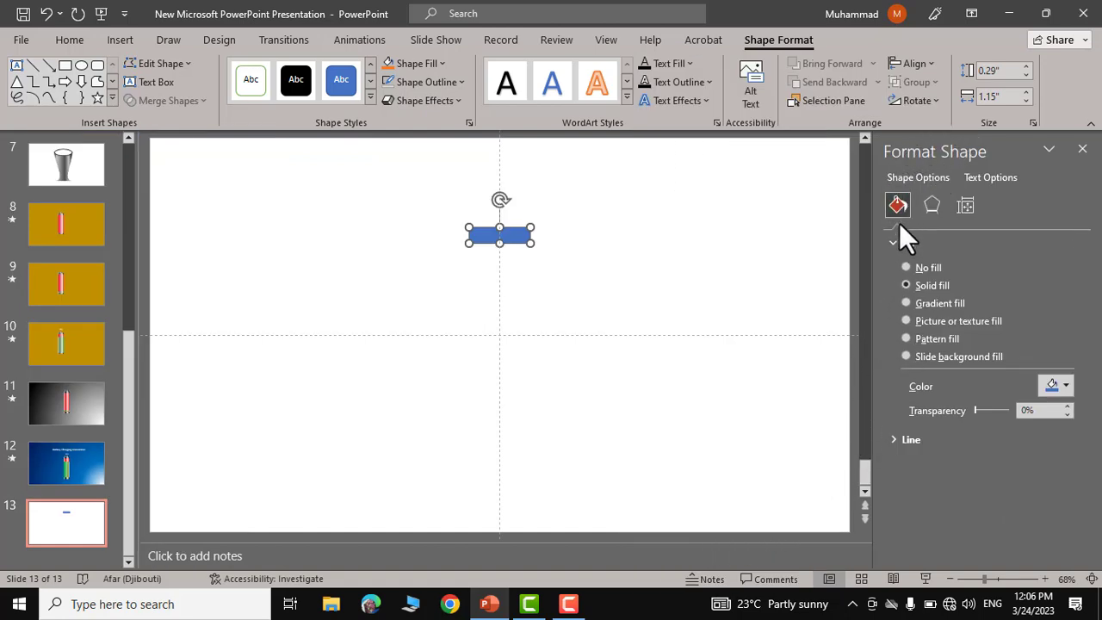
pyautogui.click(906, 303)
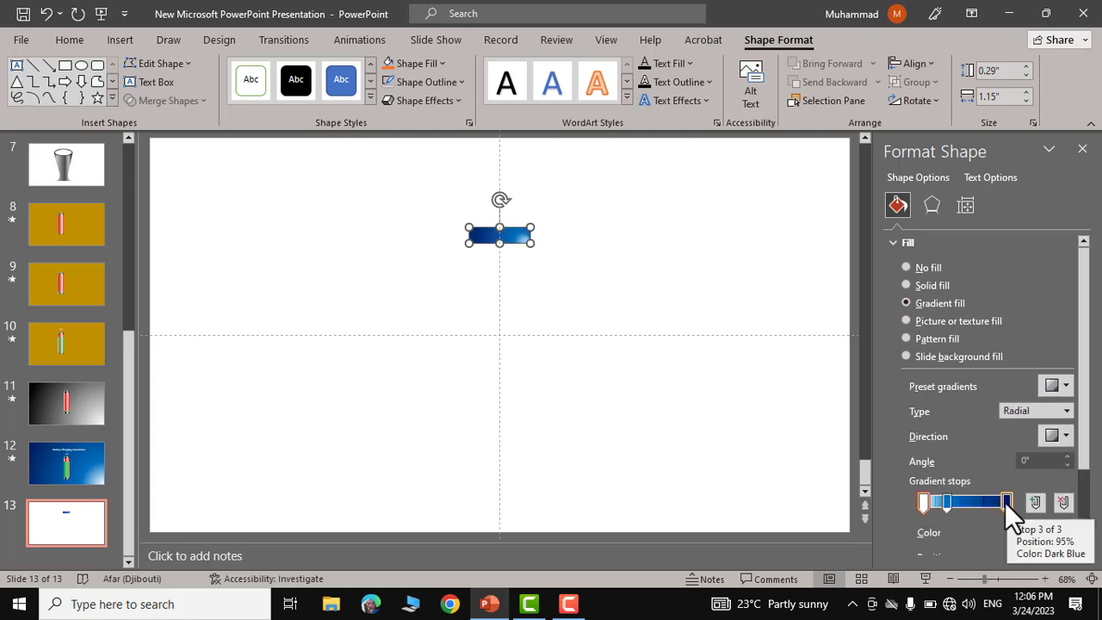
# Step: Set the gradient stops to black and dark grey with a linear gradient type
pyautogui.click(1006, 502)
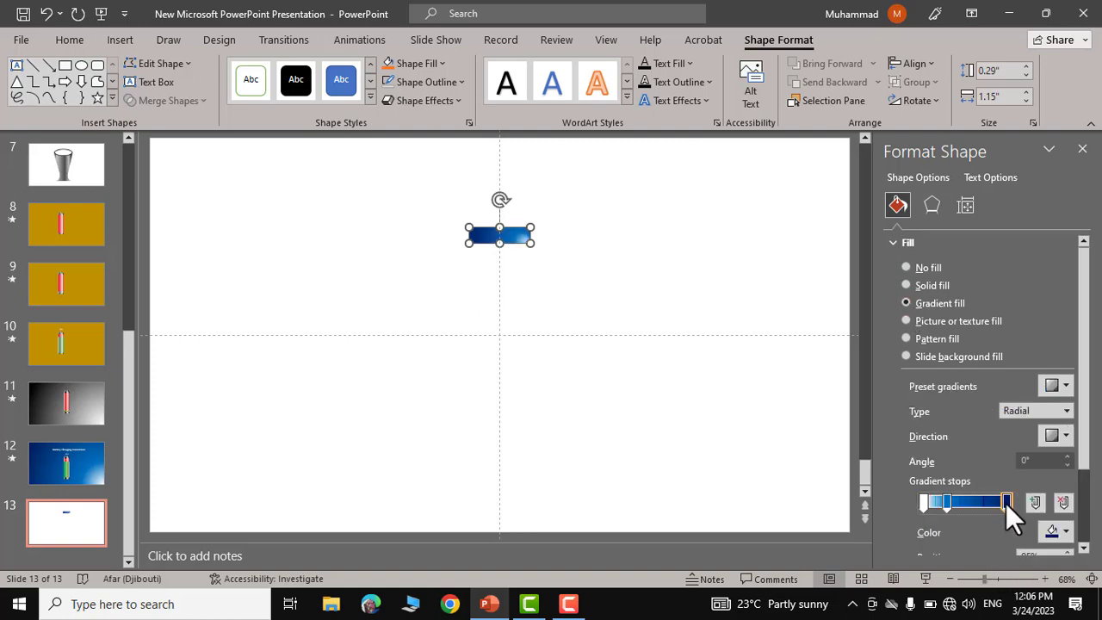
pyautogui.click(1067, 534)
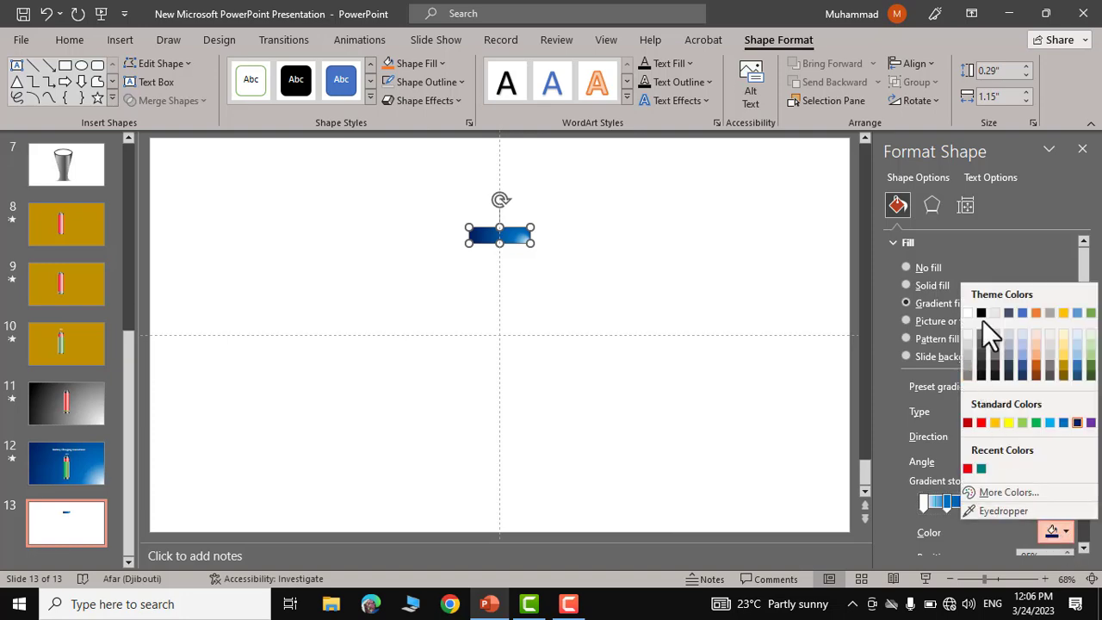
pyautogui.click(982, 313)
pyautogui.click(952, 503)
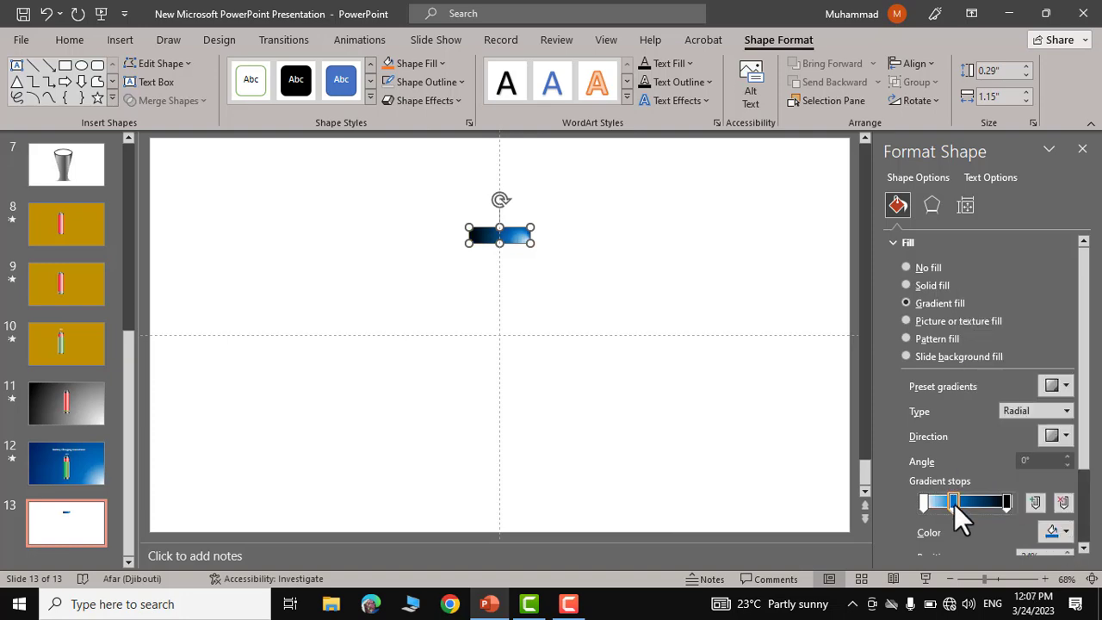
pyautogui.click(1067, 533)
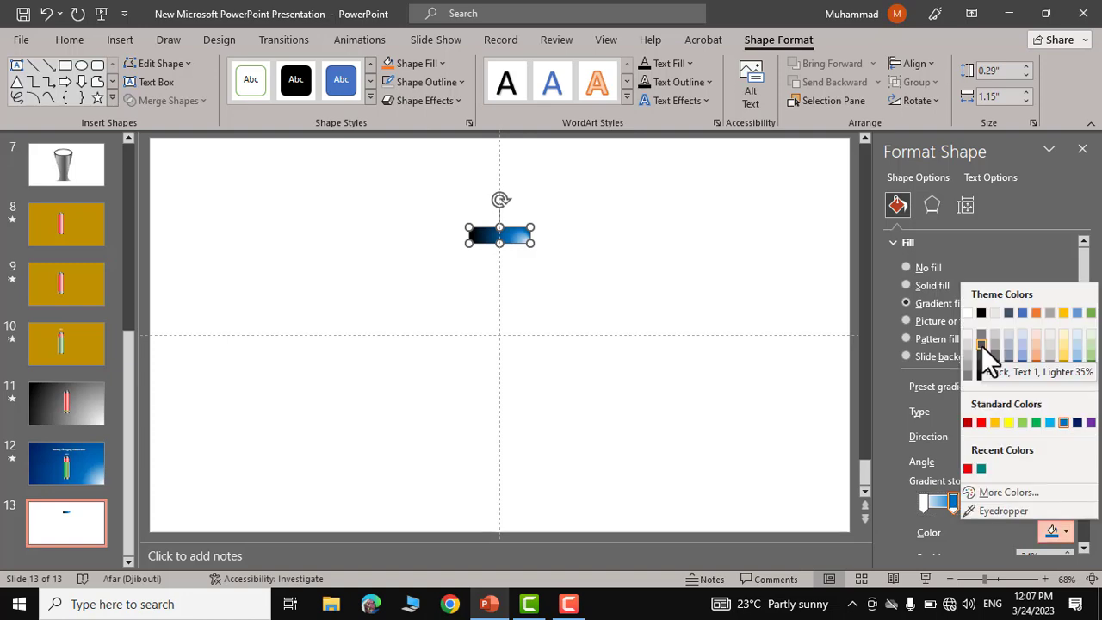
pyautogui.click(982, 344)
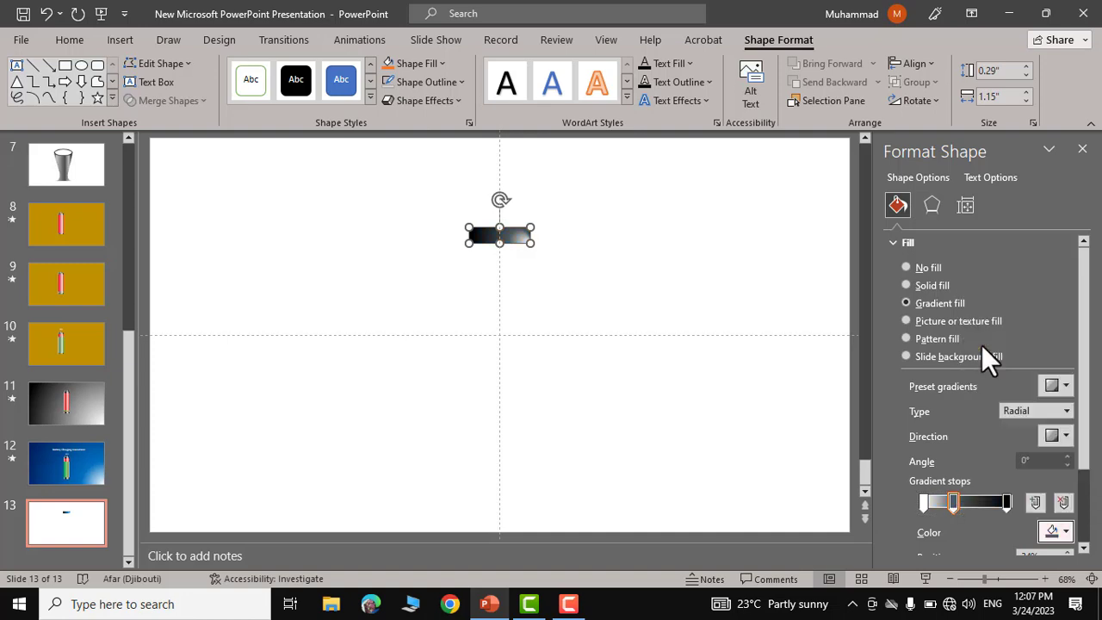
pyautogui.click(1068, 412)
pyautogui.click(1032, 427)
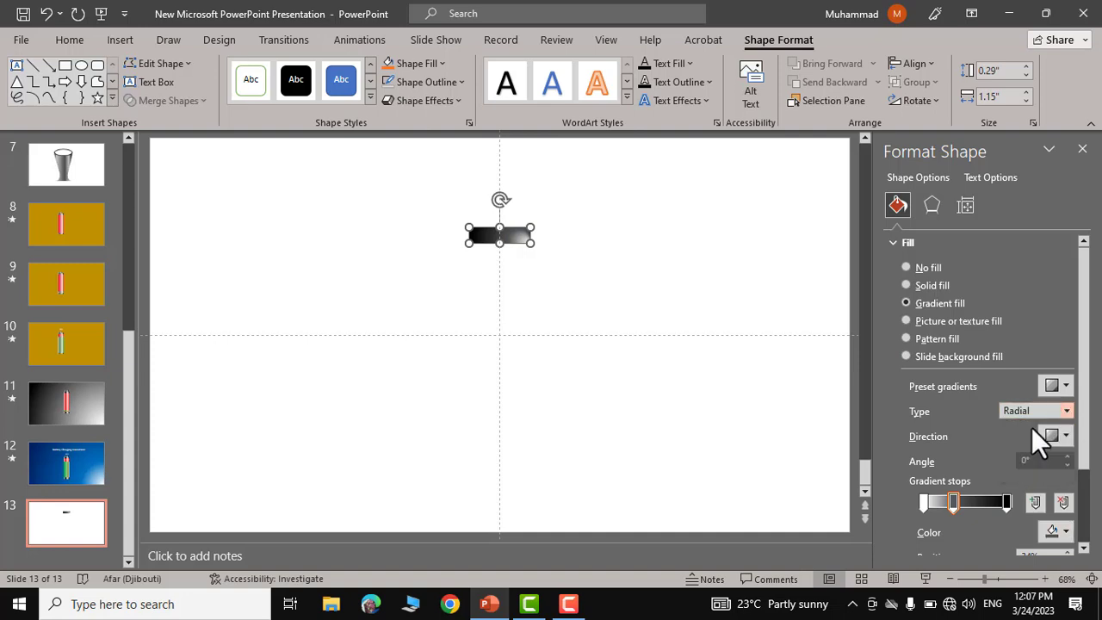
# Step: Set the gradient direction to 180° and add a darker grey stop at about 26%
pyautogui.click(1066, 436)
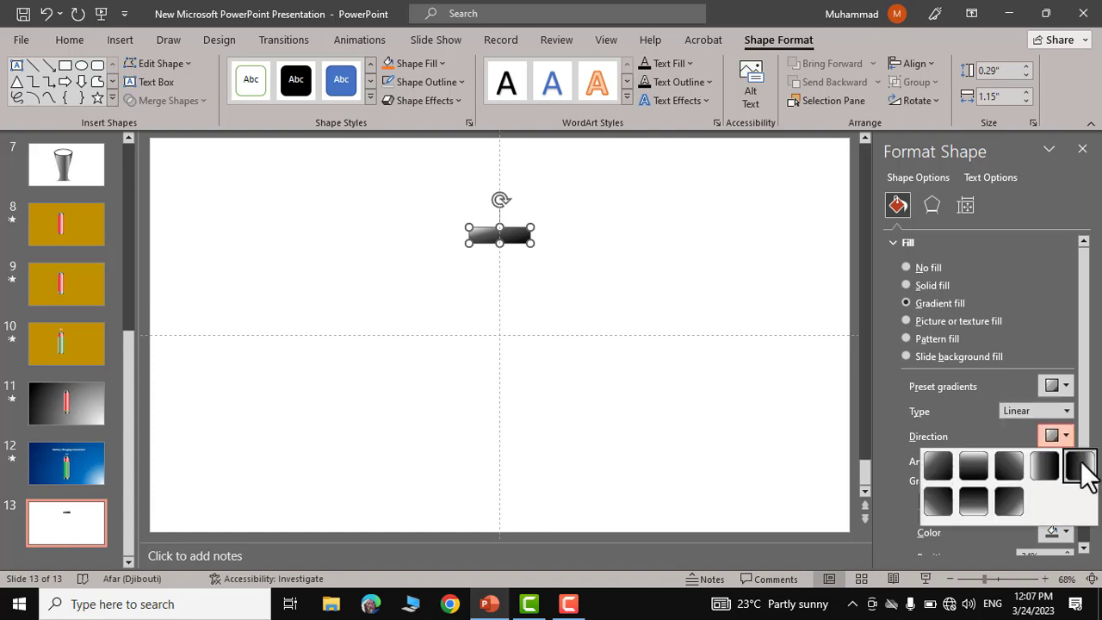
pyautogui.click(1079, 466)
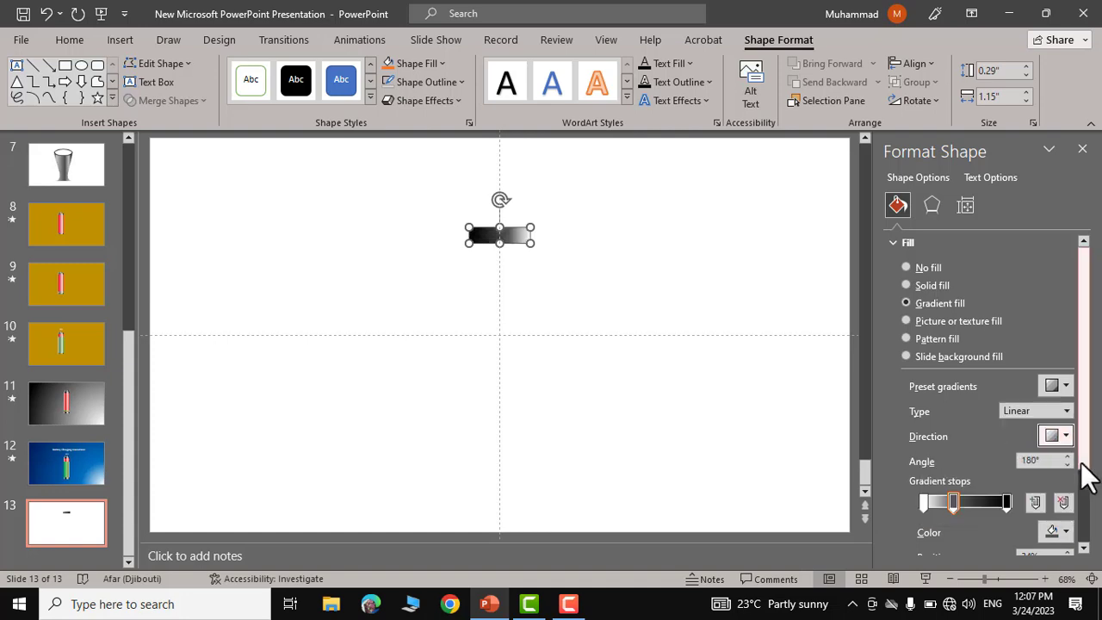
pyautogui.click(947, 502)
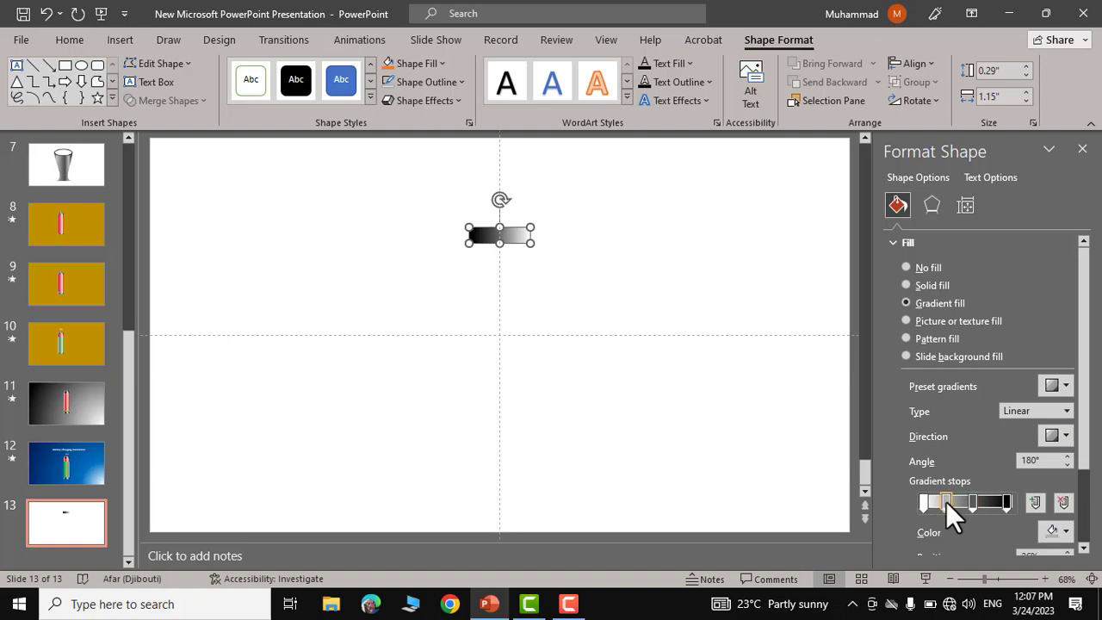
pyautogui.click(1061, 530)
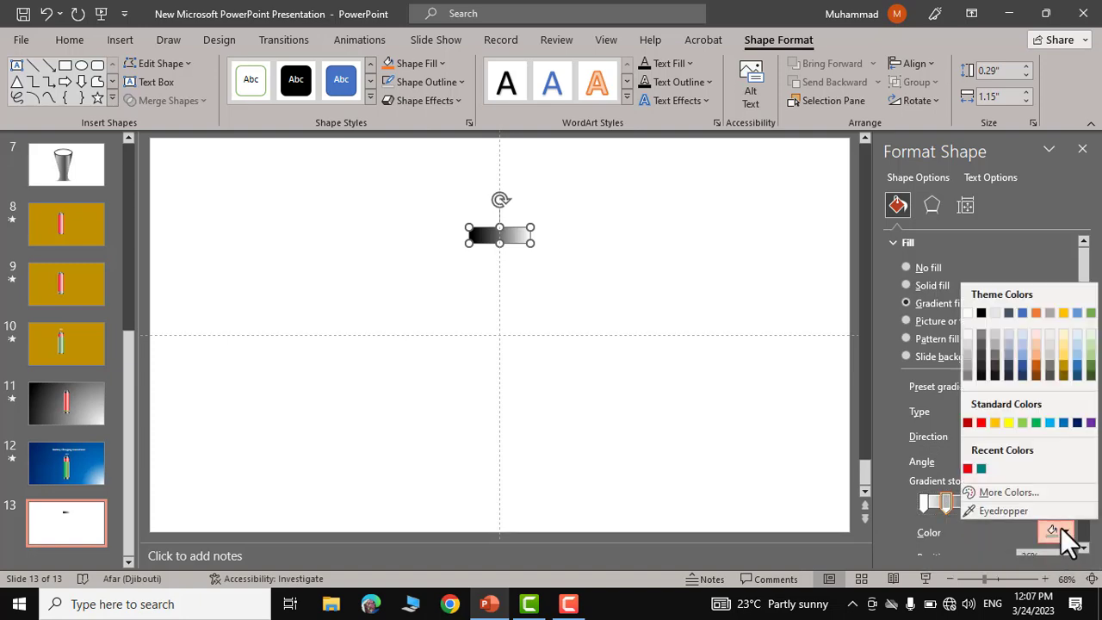
pyautogui.click(982, 348)
# Step: Recolour the remaining gradient stops white and light grey, then deselect to preview
pyautogui.click(966, 504)
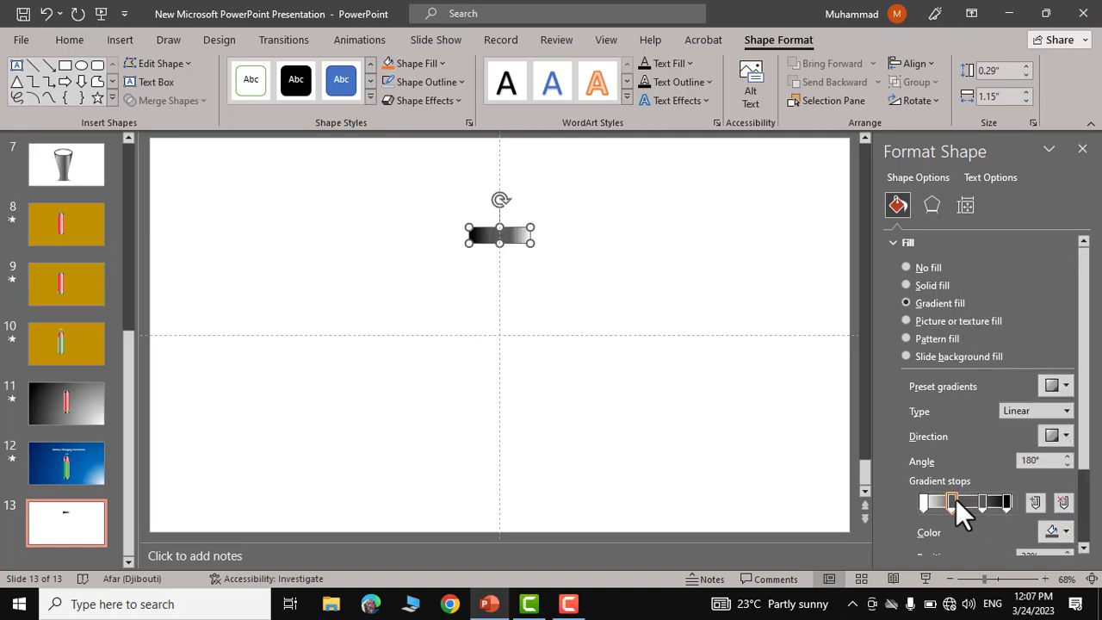
pyautogui.click(1065, 533)
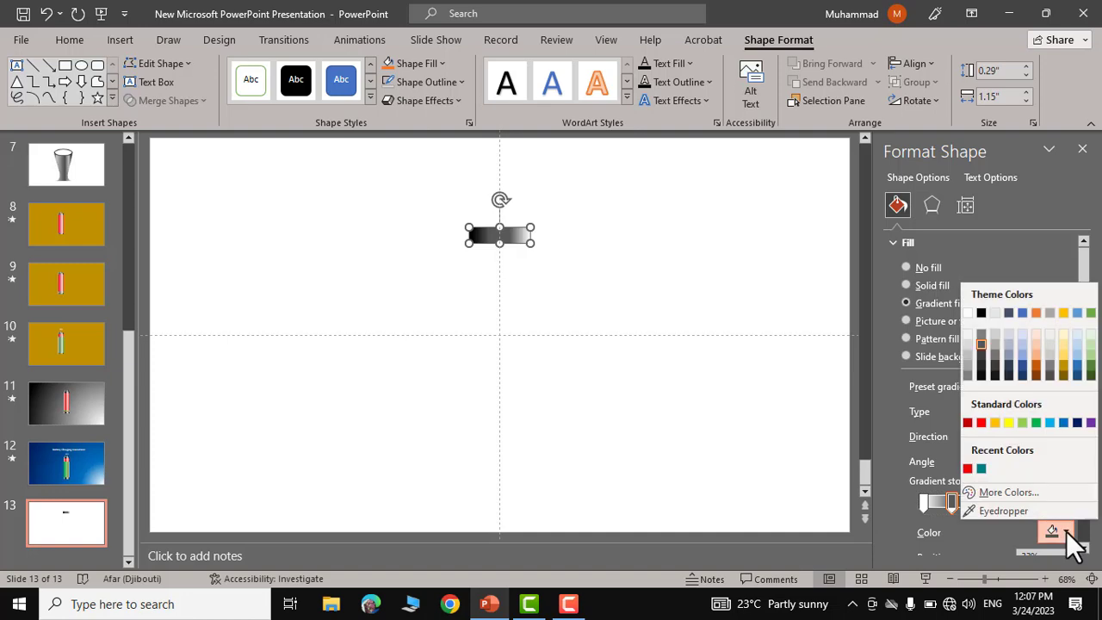
pyautogui.click(968, 335)
pyautogui.click(1065, 532)
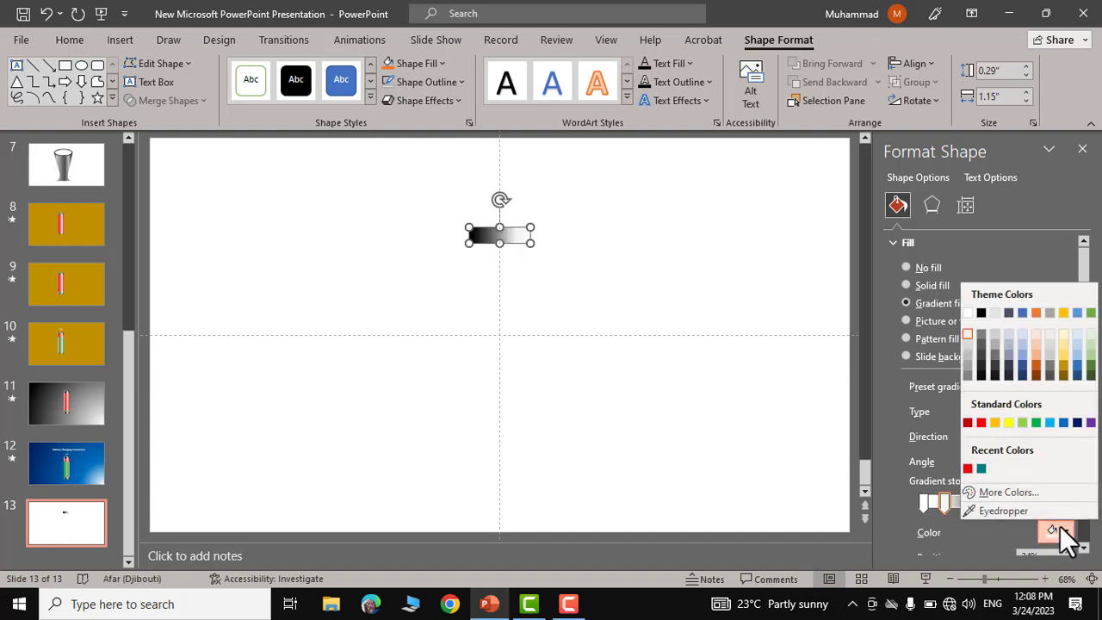
pyautogui.press('Escape')
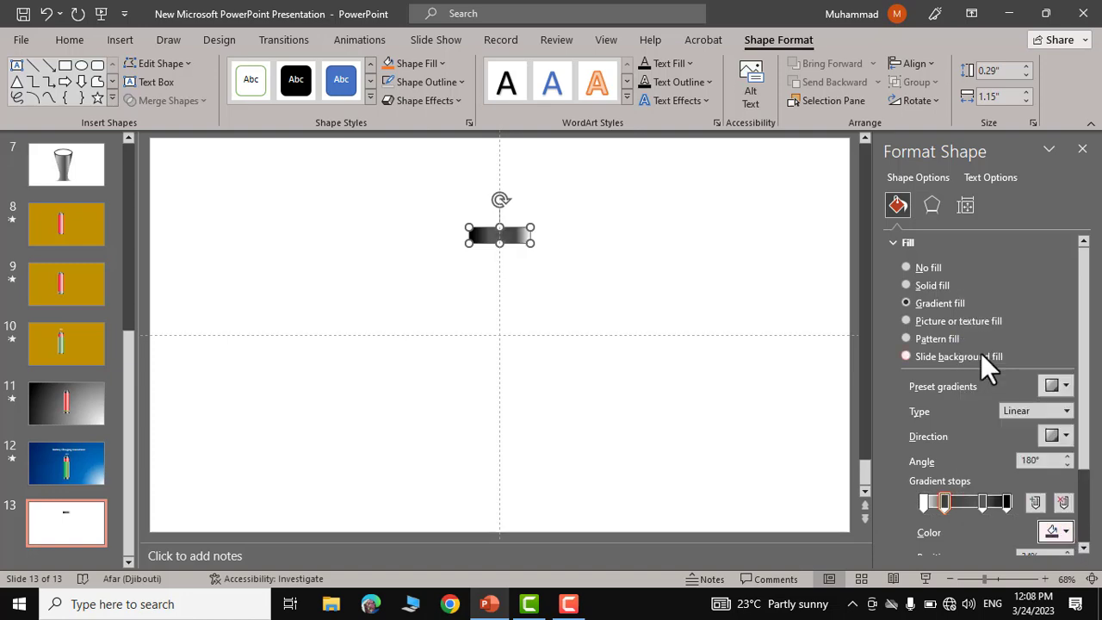
pyautogui.click(984, 501)
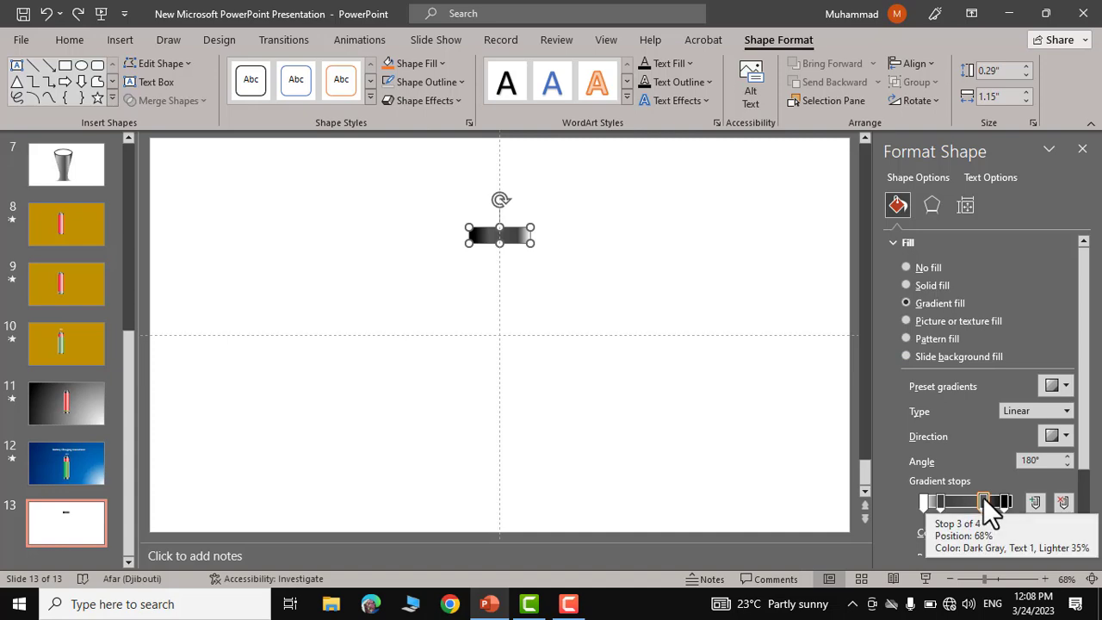
pyautogui.click(1067, 534)
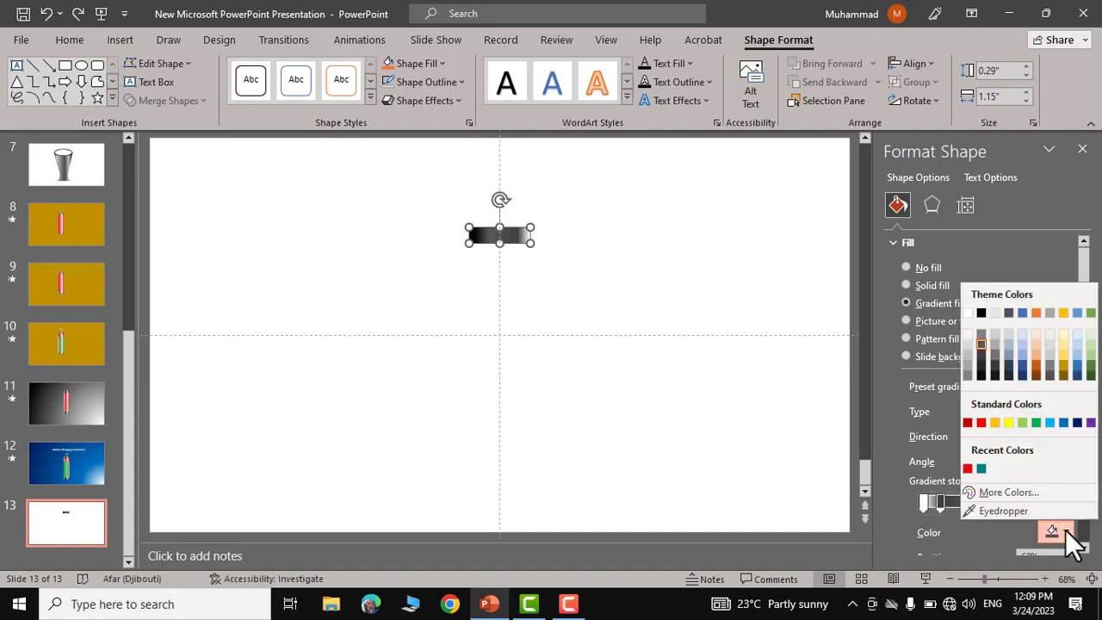
pyautogui.click(966, 344)
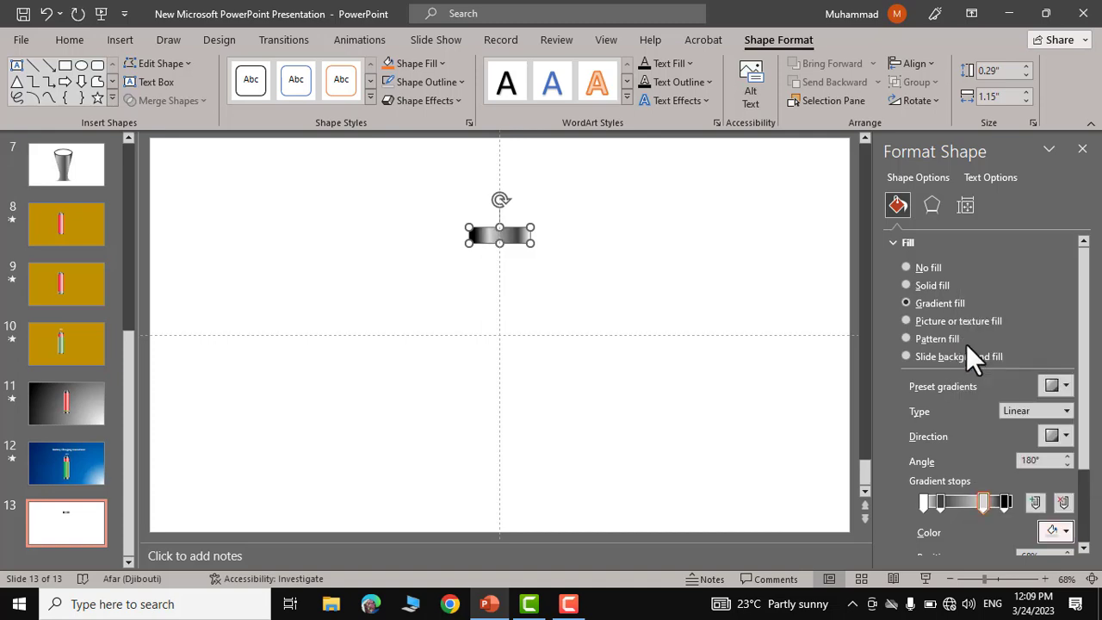
pyautogui.click(581, 286)
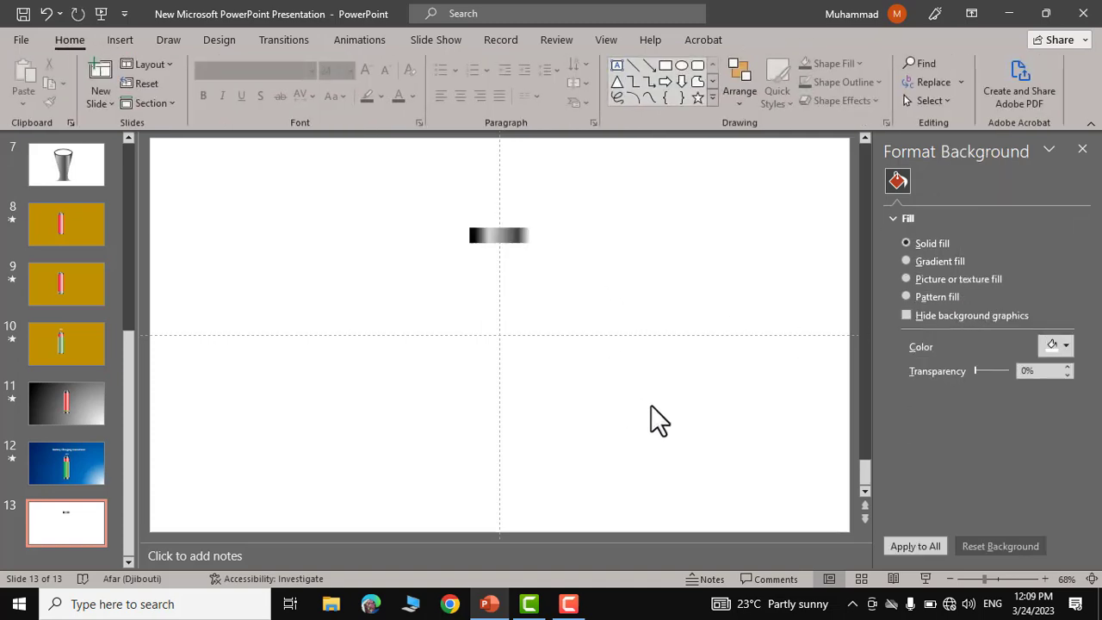
# Step: Duplicate the gradient bar and place the copy below the slide centre
pyautogui.click(505, 235)
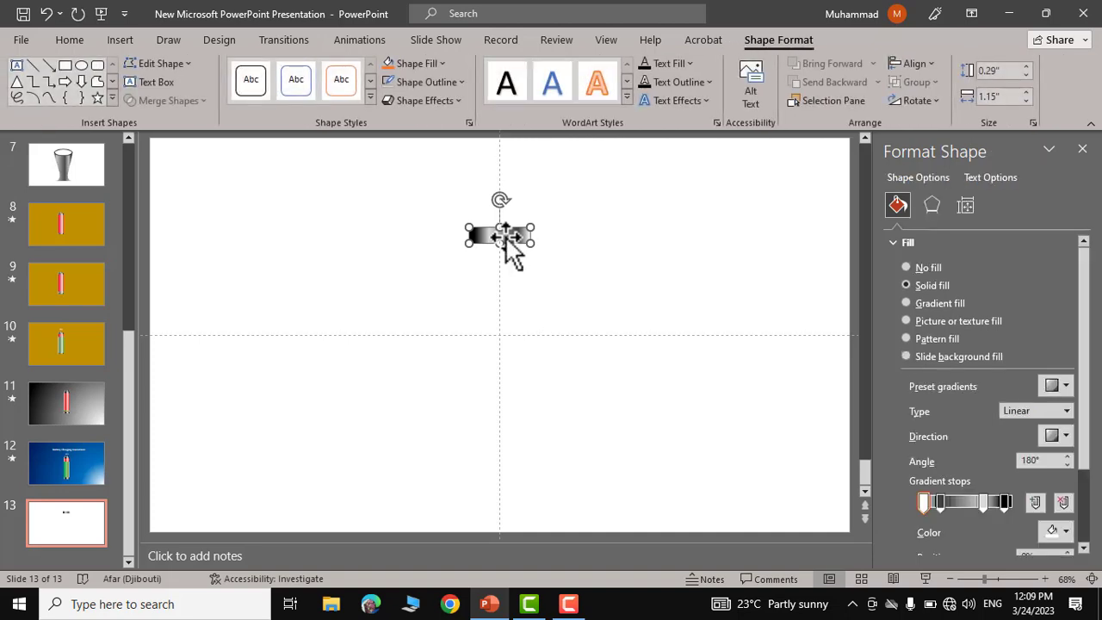
pyautogui.moveTo(506, 242); pyautogui.dragTo(504, 409)
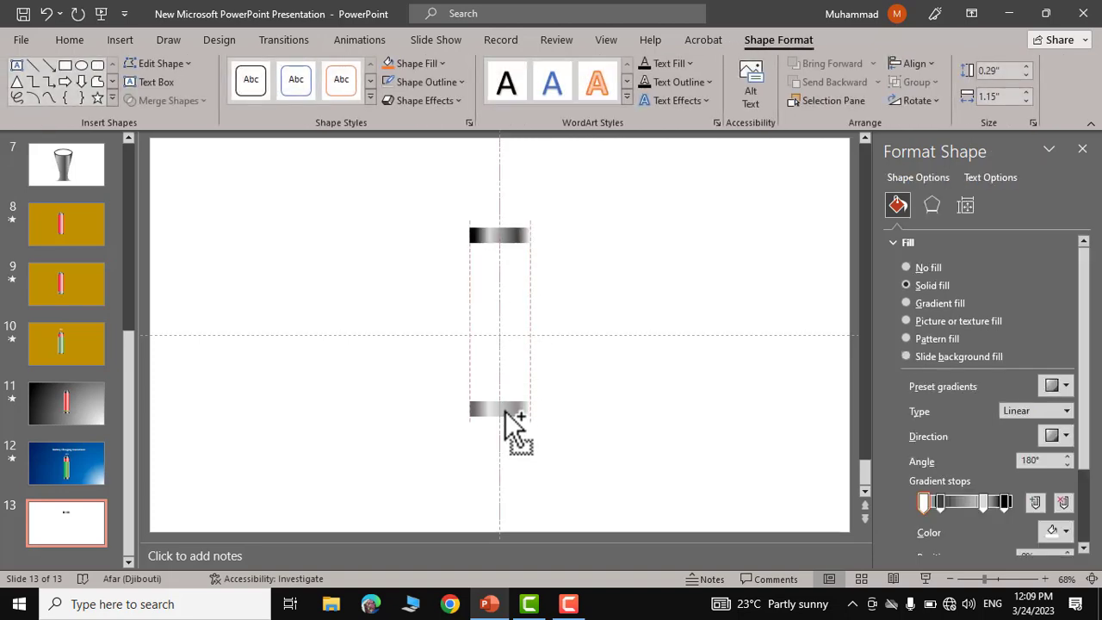
pyautogui.moveTo(505, 411); pyautogui.dragTo(513, 433)
# Step: Place a copy of the top bar just above it as the terminal cap
pyautogui.click(596, 420)
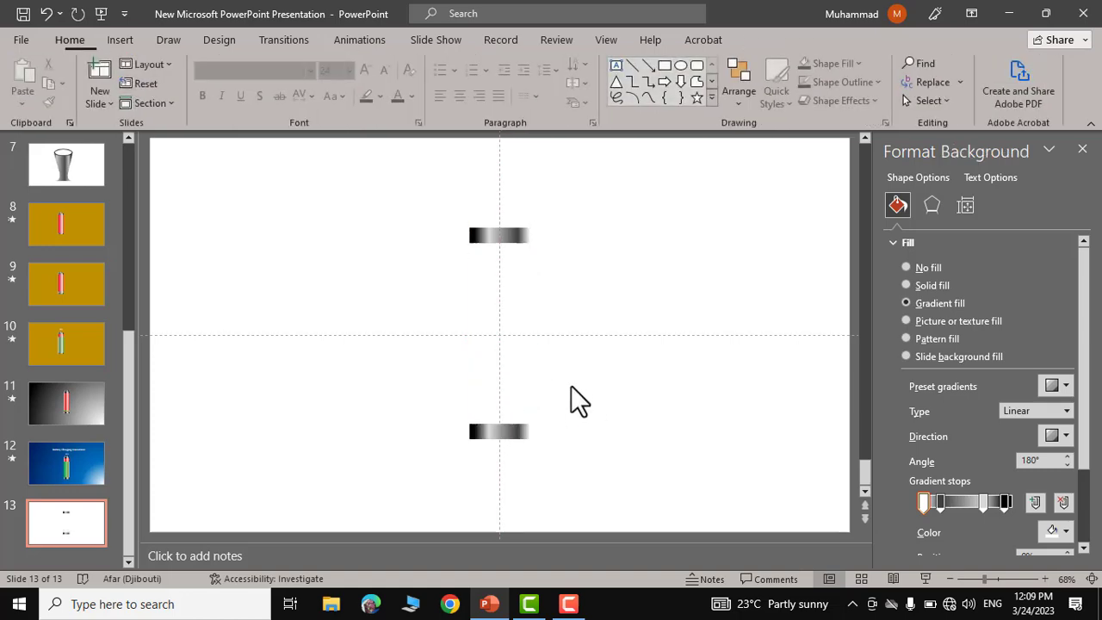
pyautogui.click(501, 236)
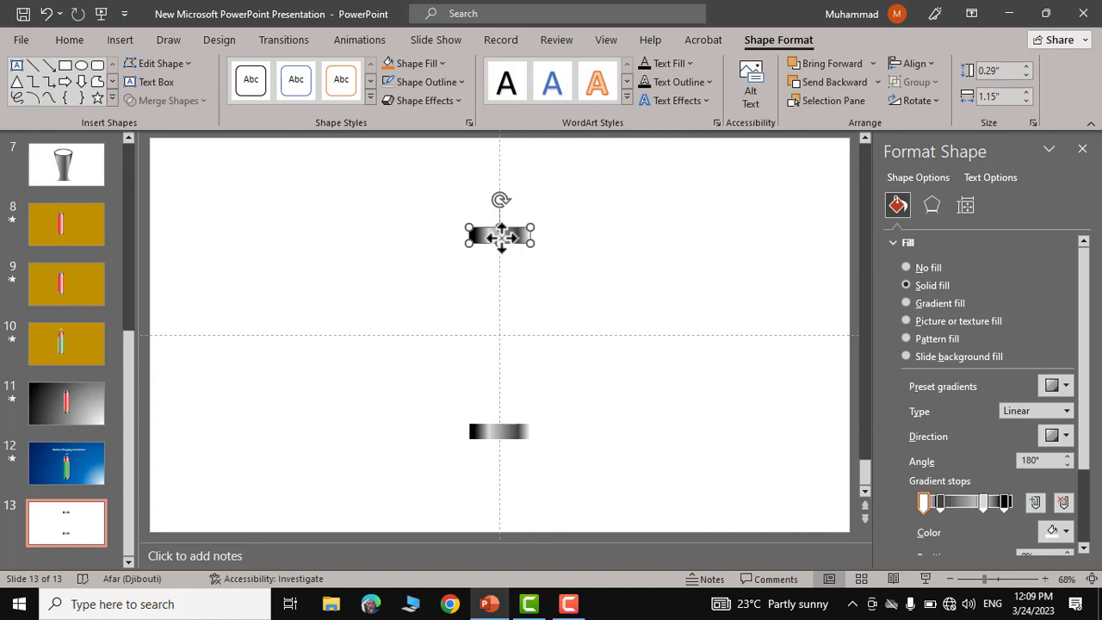
pyautogui.moveTo(501, 236)
pyautogui.mouseDown()
pyautogui.moveTo(505, 208)
pyautogui.moveTo(504, 220)
pyautogui.mouseUp()
pyautogui.click(615, 265)
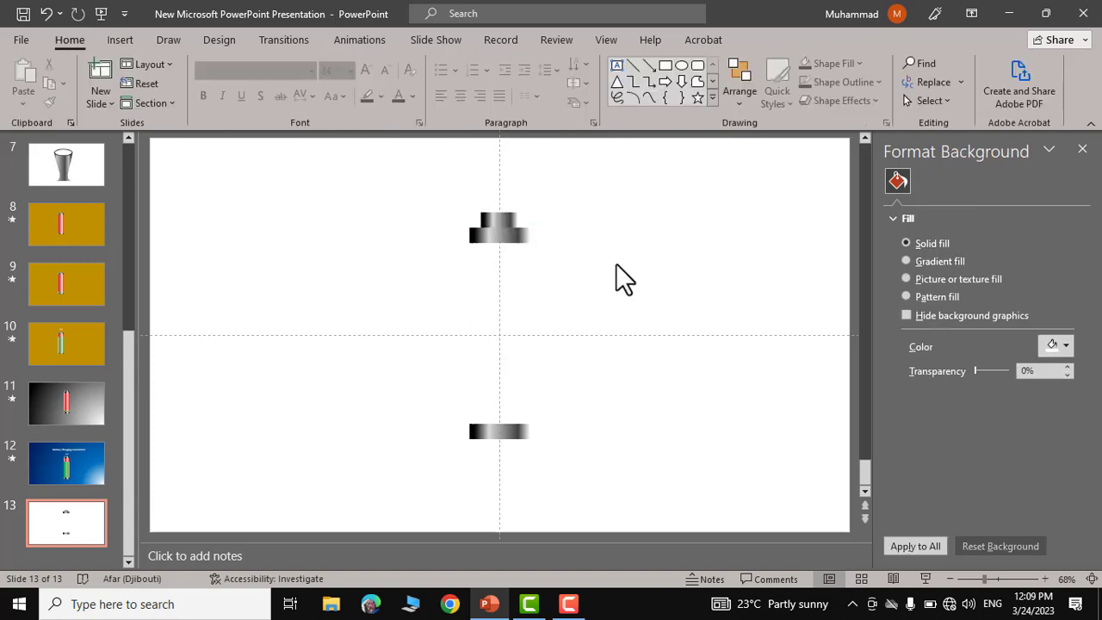
# Step: Draw a tall outline-free rectangle between the upper and lower gradient bars
pyautogui.click(124, 40)
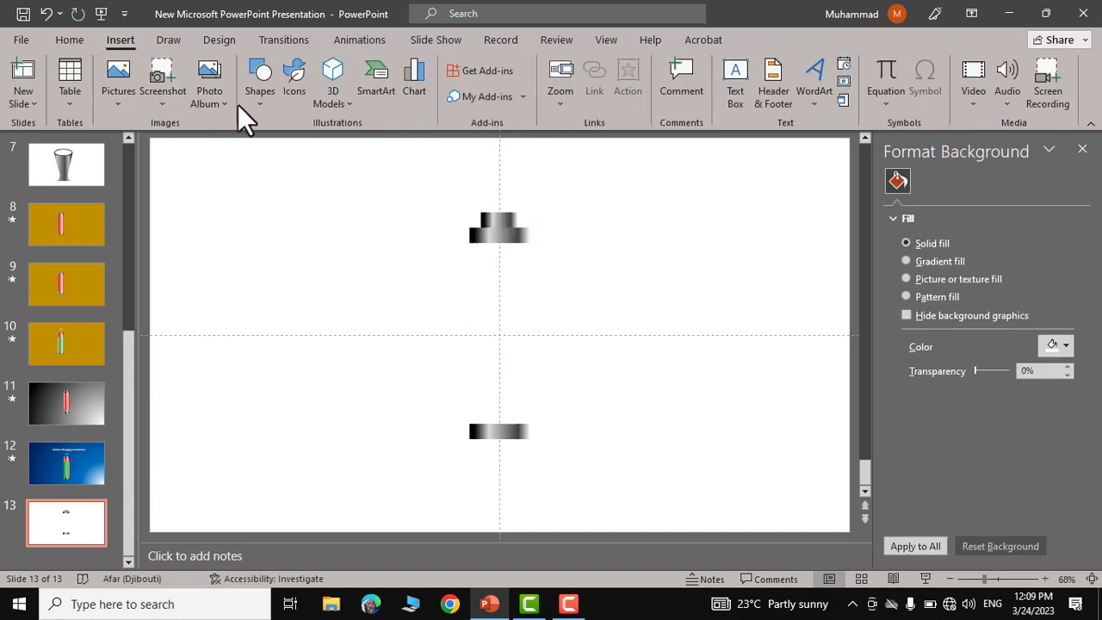
pyautogui.click(259, 96)
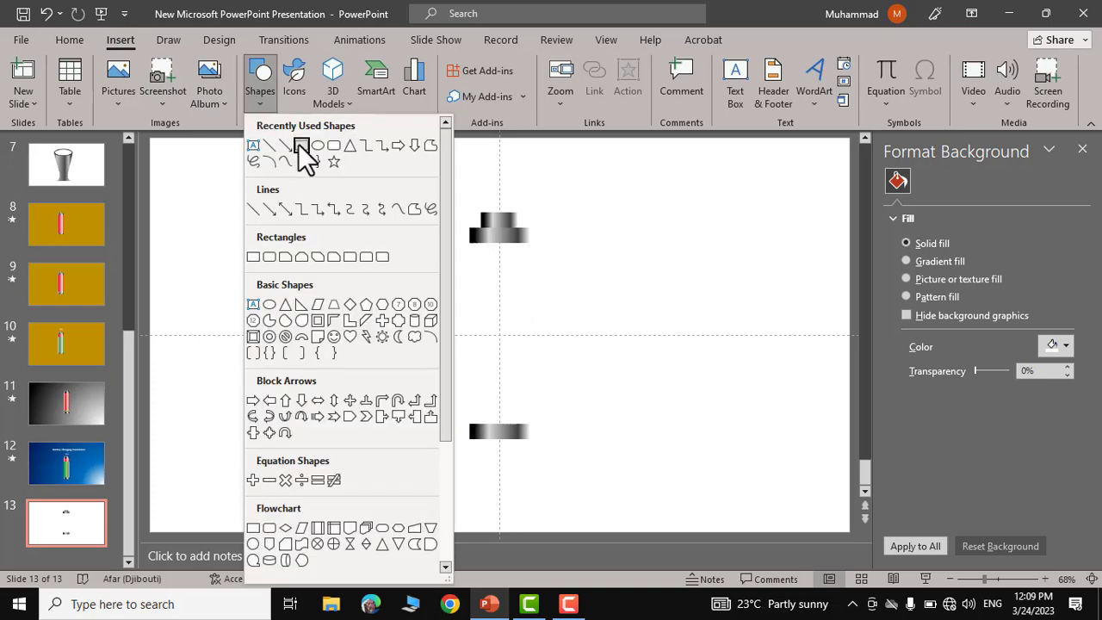
pyautogui.click(301, 146)
pyautogui.moveTo(470, 240)
pyautogui.mouseDown()
pyautogui.moveTo(503, 404)
pyautogui.moveTo(530, 427)
pyautogui.mouseUp()
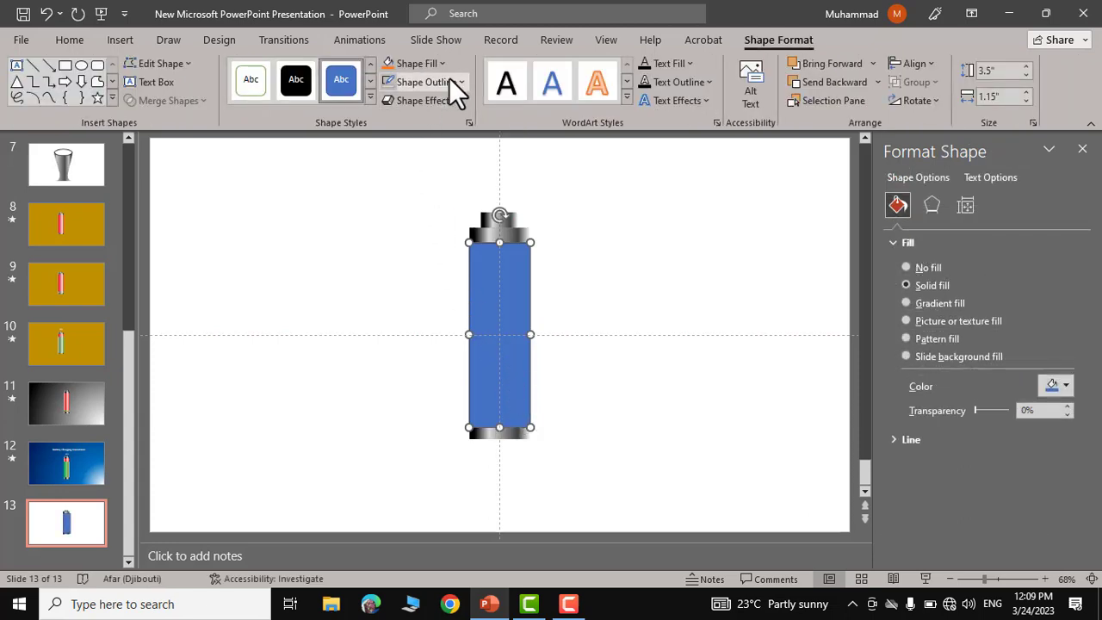
pyautogui.click(457, 91)
pyautogui.click(511, 297)
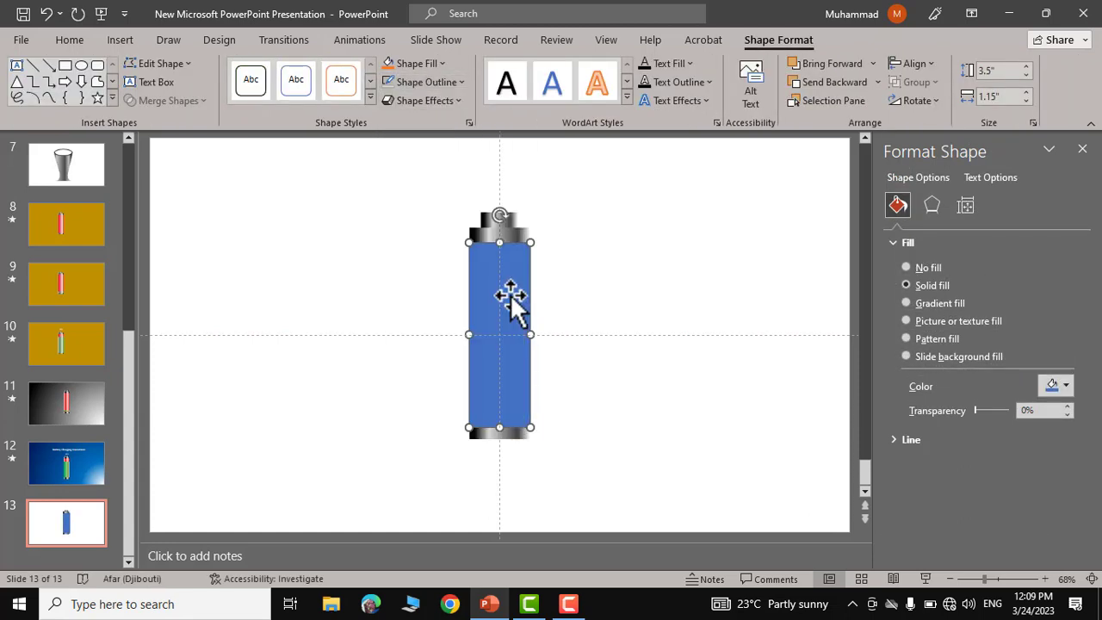
# Step: Fill the battery body with a gradient whose two outer stops are red, adjusting the highlight
pyautogui.click(906, 303)
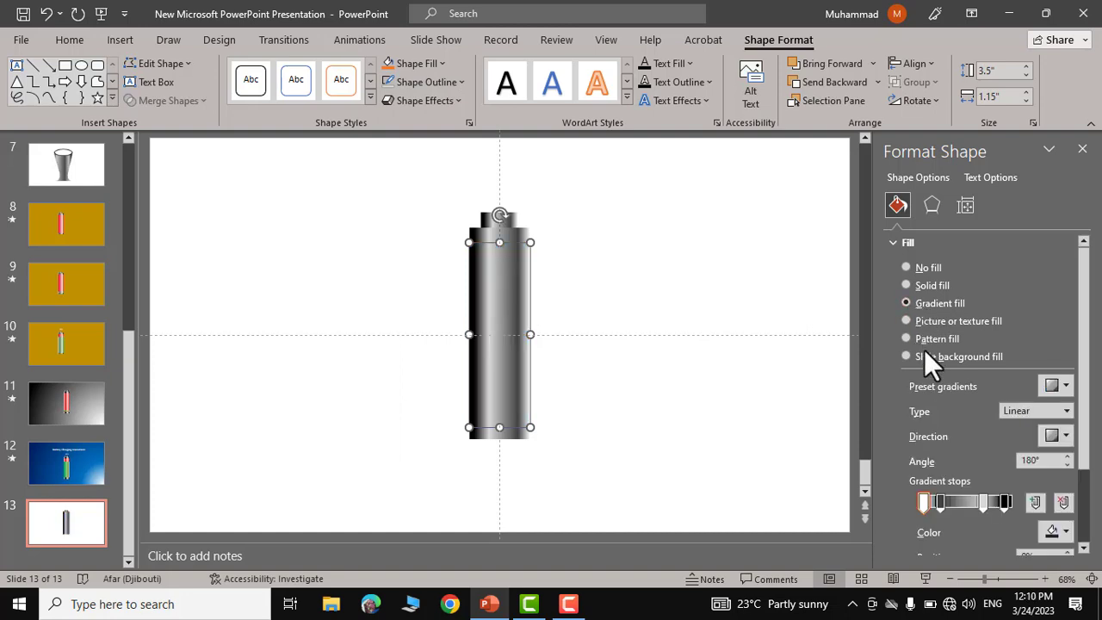
pyautogui.click(1005, 500)
pyautogui.click(1062, 534)
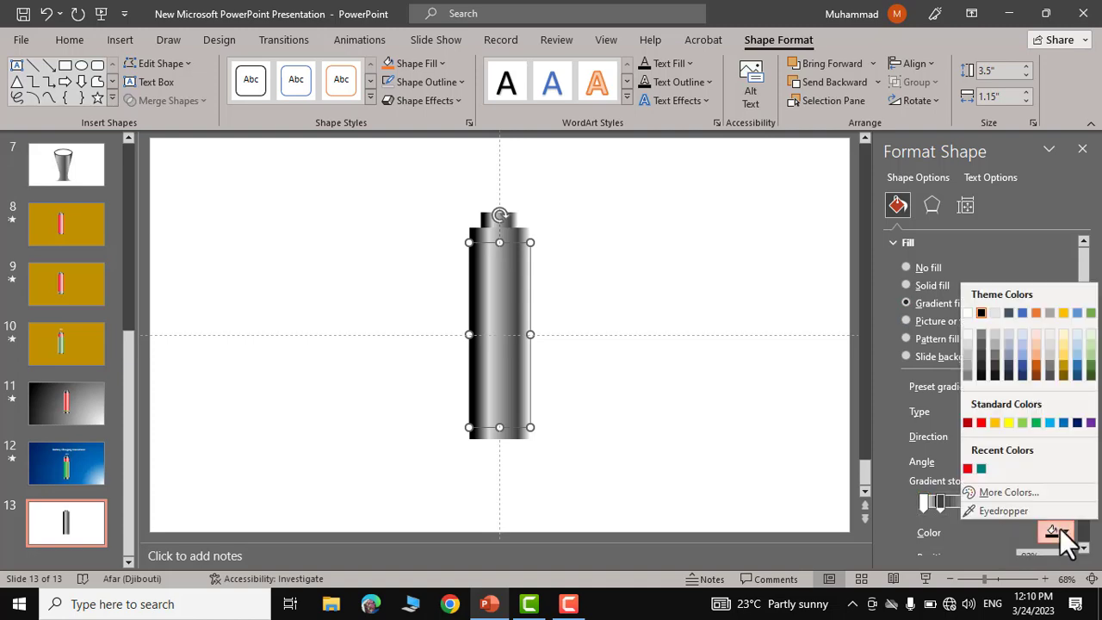
pyautogui.click(982, 422)
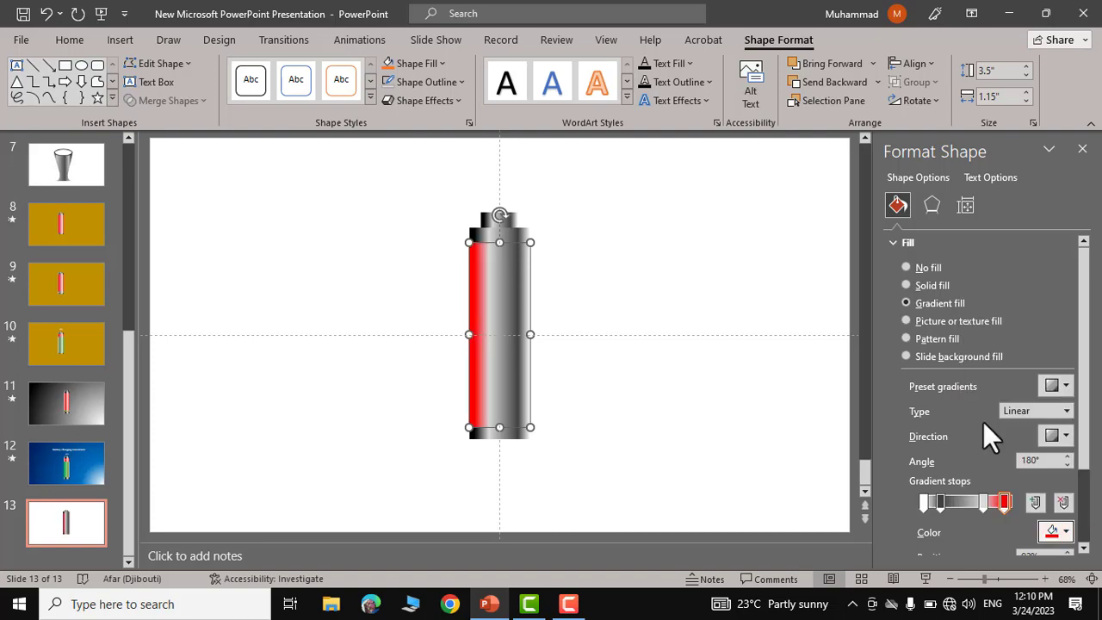
pyautogui.click(939, 503)
pyautogui.click(1063, 533)
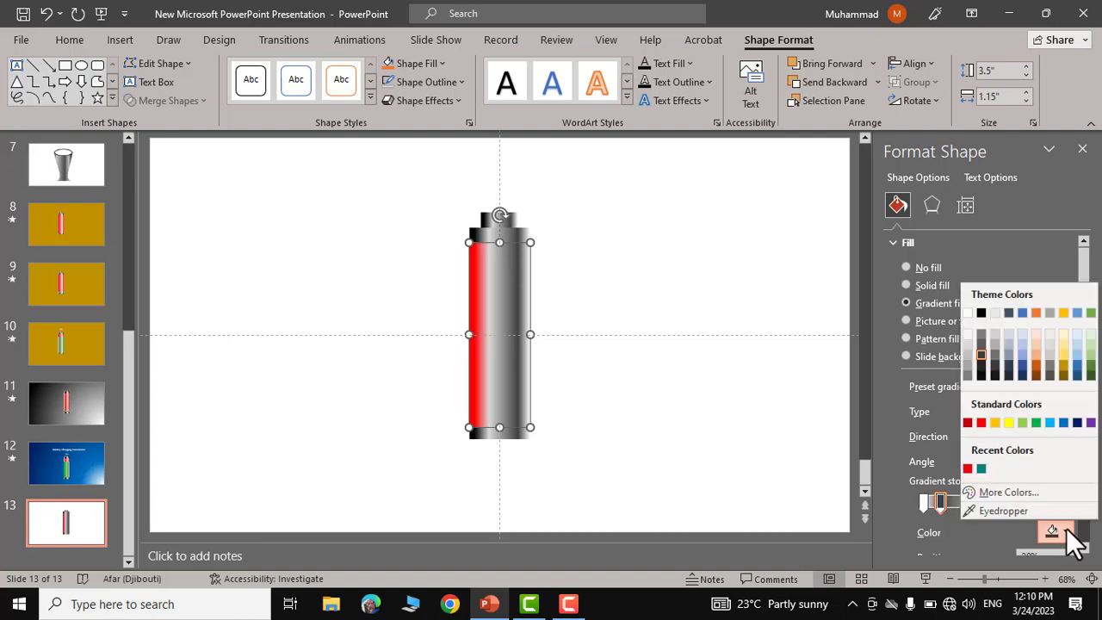
pyautogui.click(968, 422)
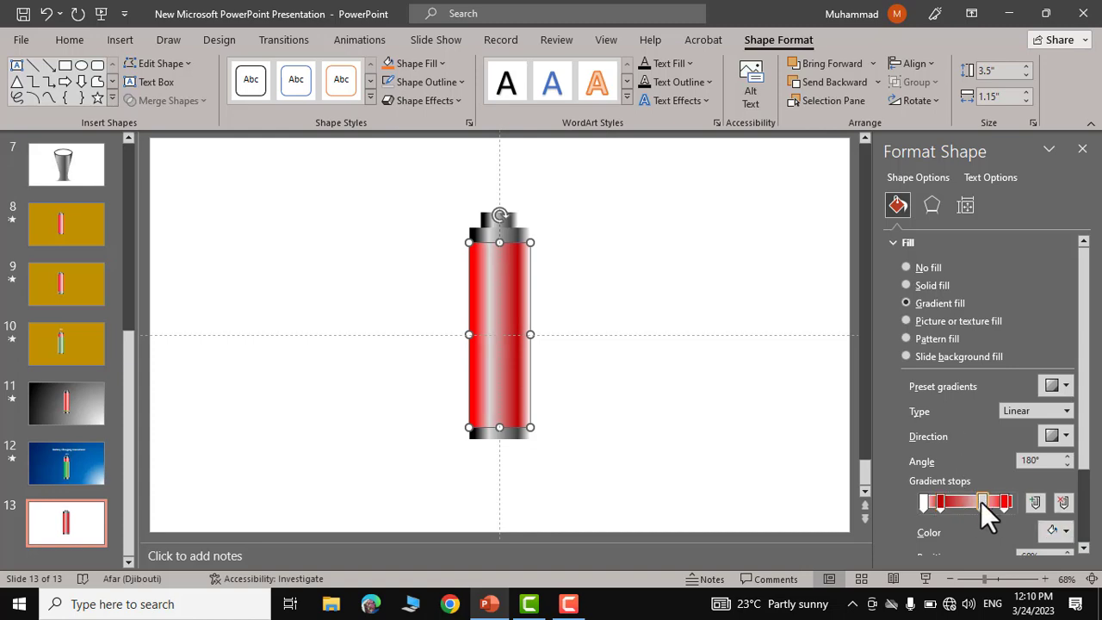
pyautogui.moveTo(983, 502); pyautogui.dragTo(987, 503)
# Step: Give the slide background a gradient fill and remove its extra stops
pyautogui.click(722, 335)
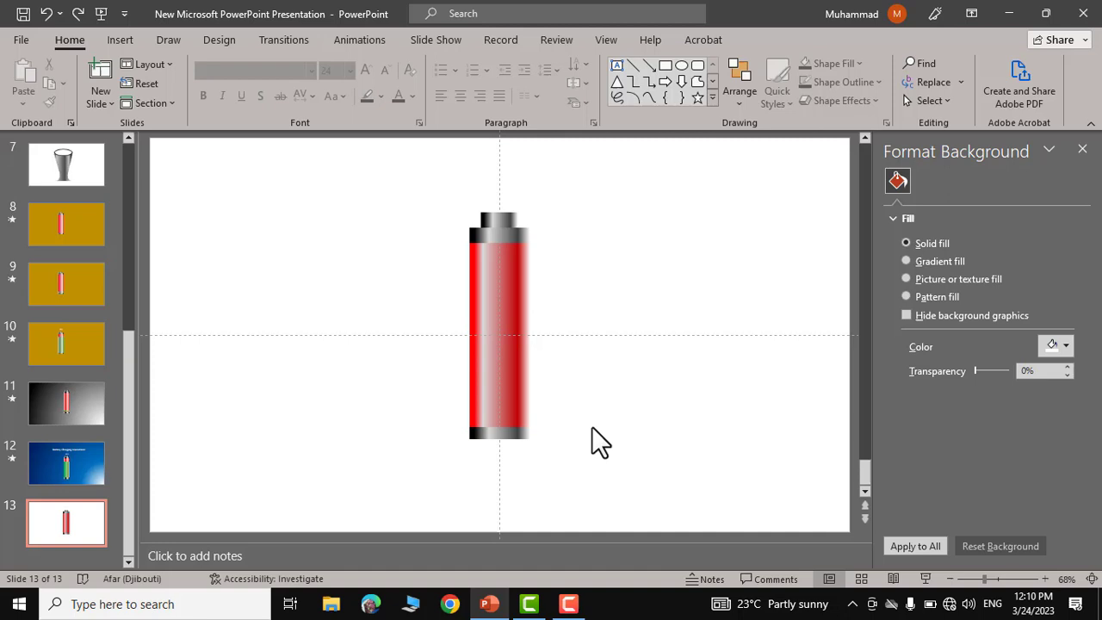
pyautogui.rightClick(619, 207)
pyautogui.click(676, 397)
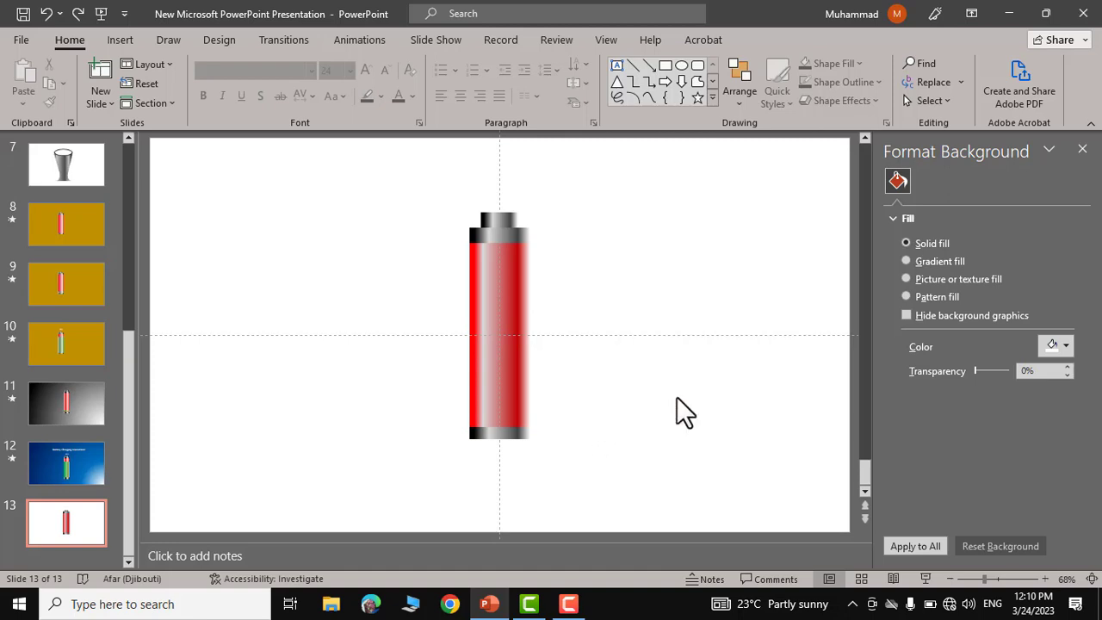
pyautogui.click(911, 261)
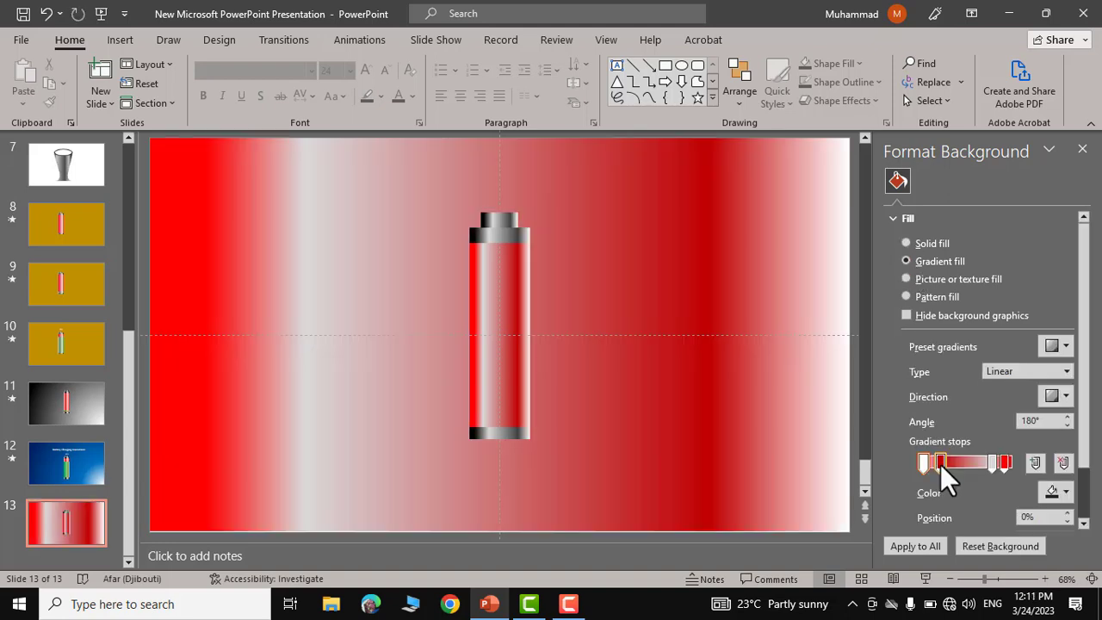
pyautogui.moveTo(941, 464); pyautogui.dragTo(953, 493)
pyautogui.moveTo(990, 461); pyautogui.dragTo(981, 498)
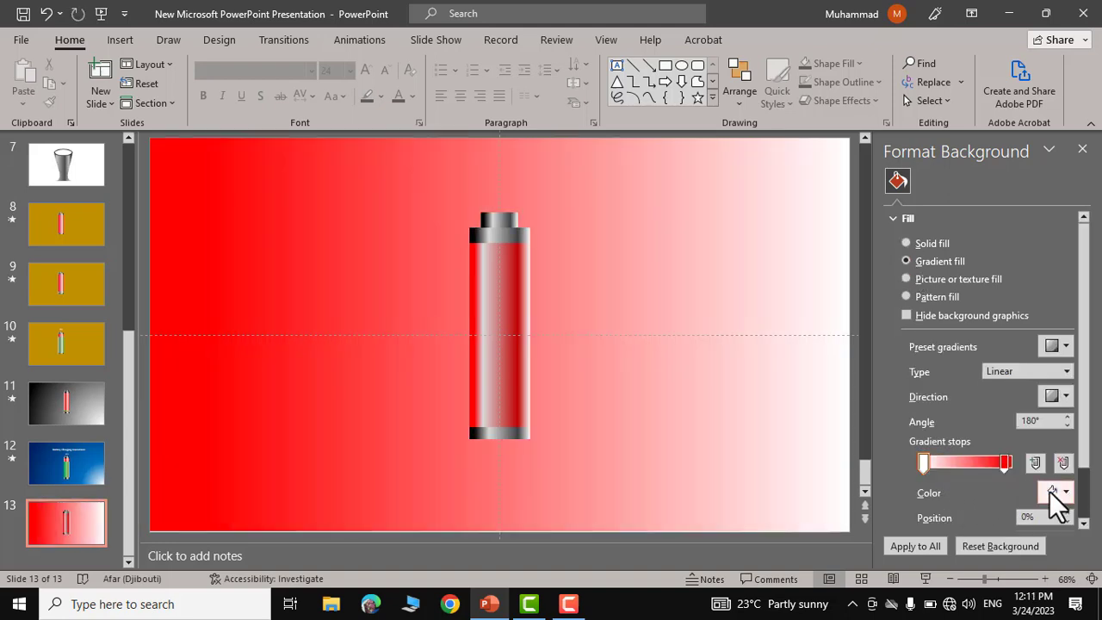
# Step: Make the remaining background stop dark blue and set the gradient type to radial
pyautogui.click(1004, 463)
pyautogui.click(1066, 492)
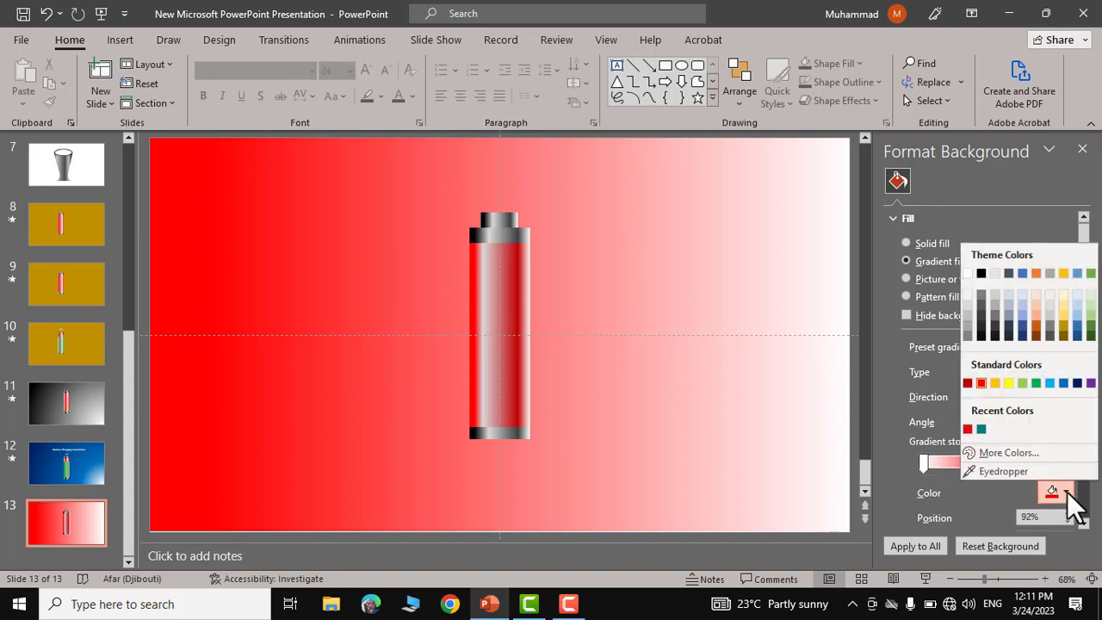
pyautogui.click(1023, 326)
pyautogui.click(1067, 372)
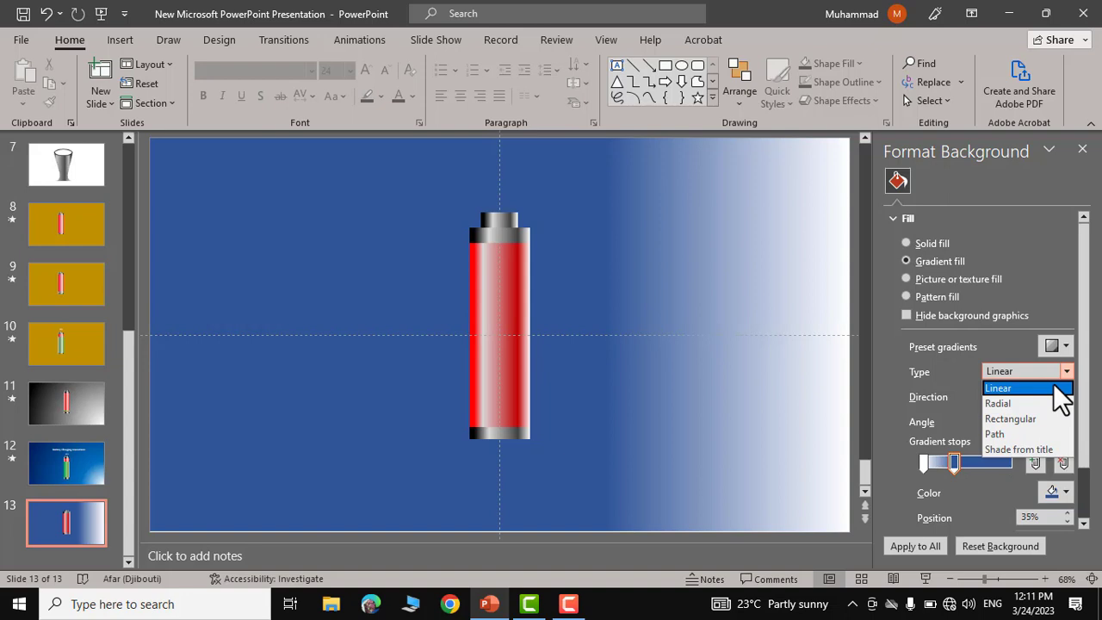
pyautogui.click(1008, 402)
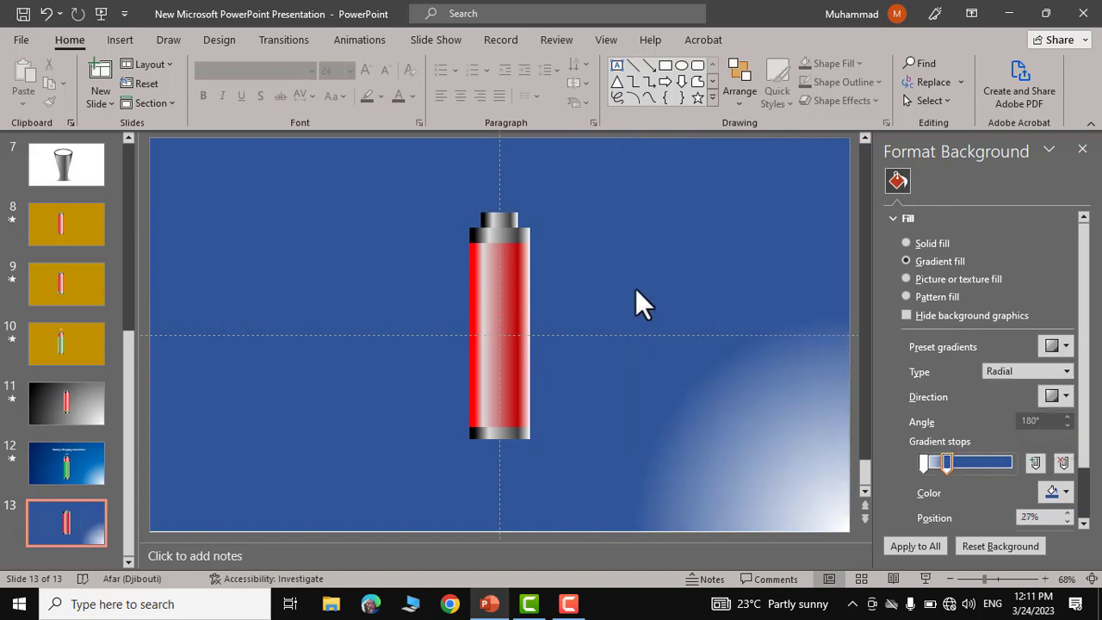
pyautogui.click(609, 38)
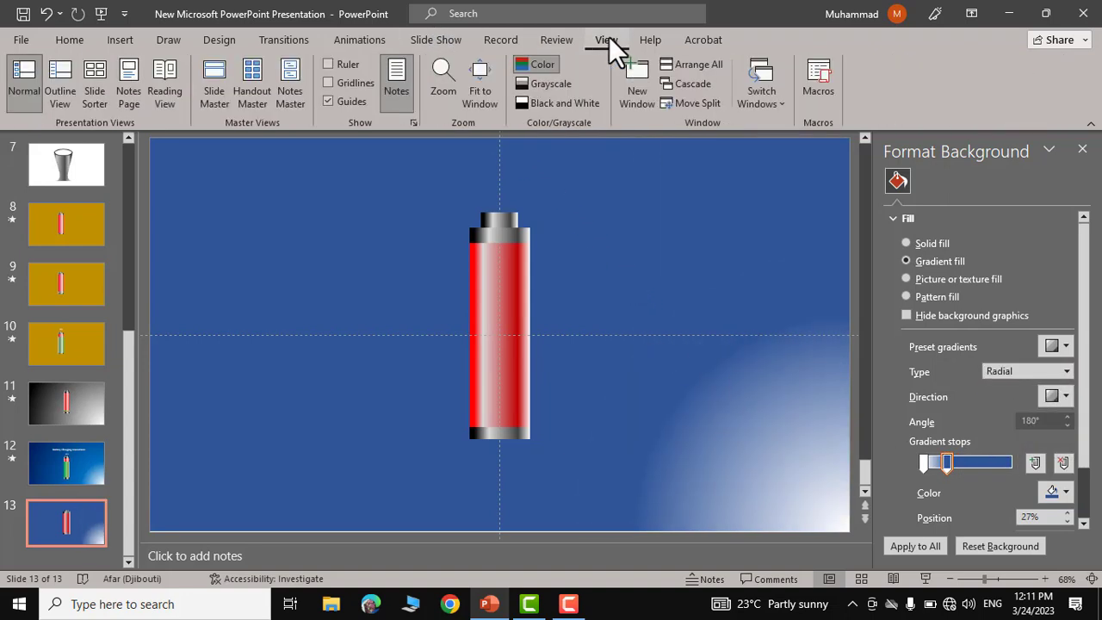
# Step: Hide the guides and zoom in on the battery
pyautogui.click(327, 101)
pyautogui.moveTo(998, 580); pyautogui.dragTo(1000, 579)
pyautogui.scroll(3, 711, 405)
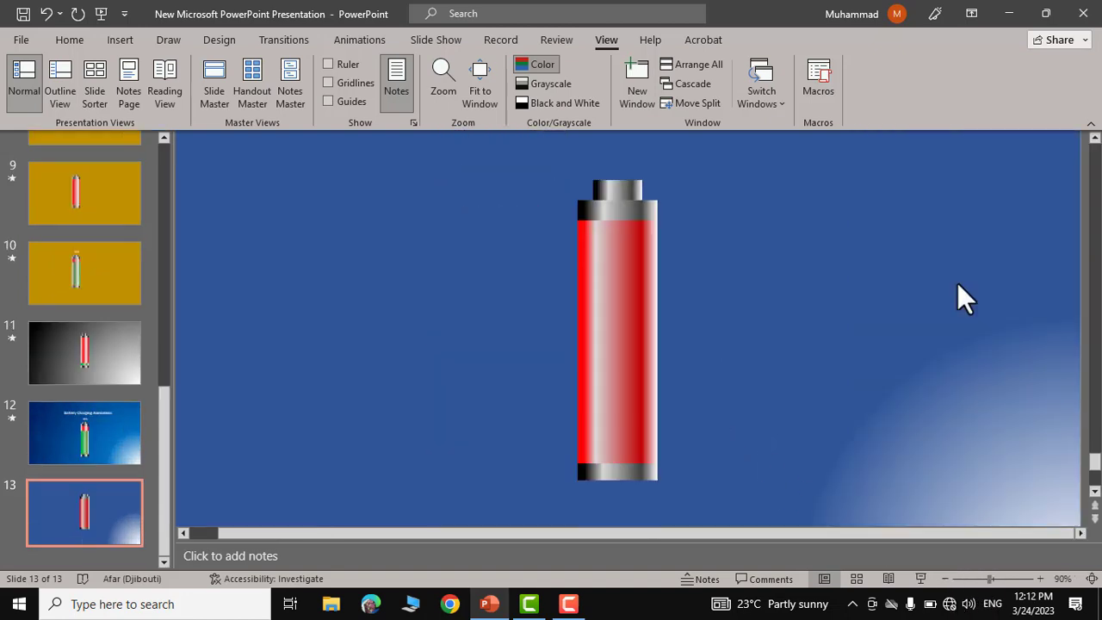
# Step: Draw an outline-free rectangle over the lower half of the battery body
pyautogui.click(115, 39)
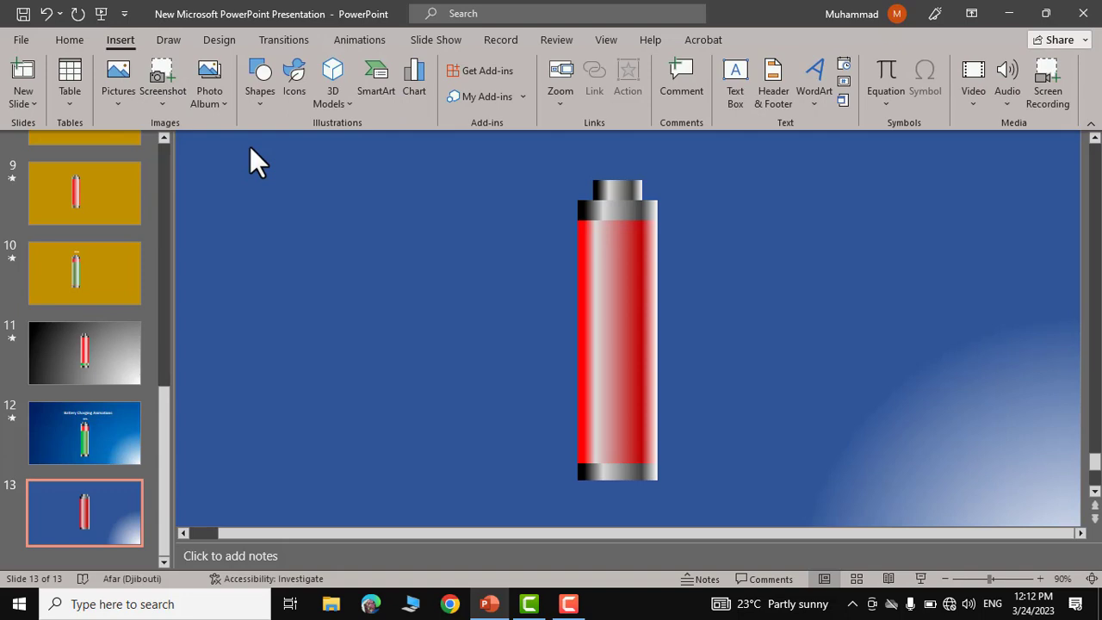
pyautogui.click(261, 99)
pyautogui.click(320, 148)
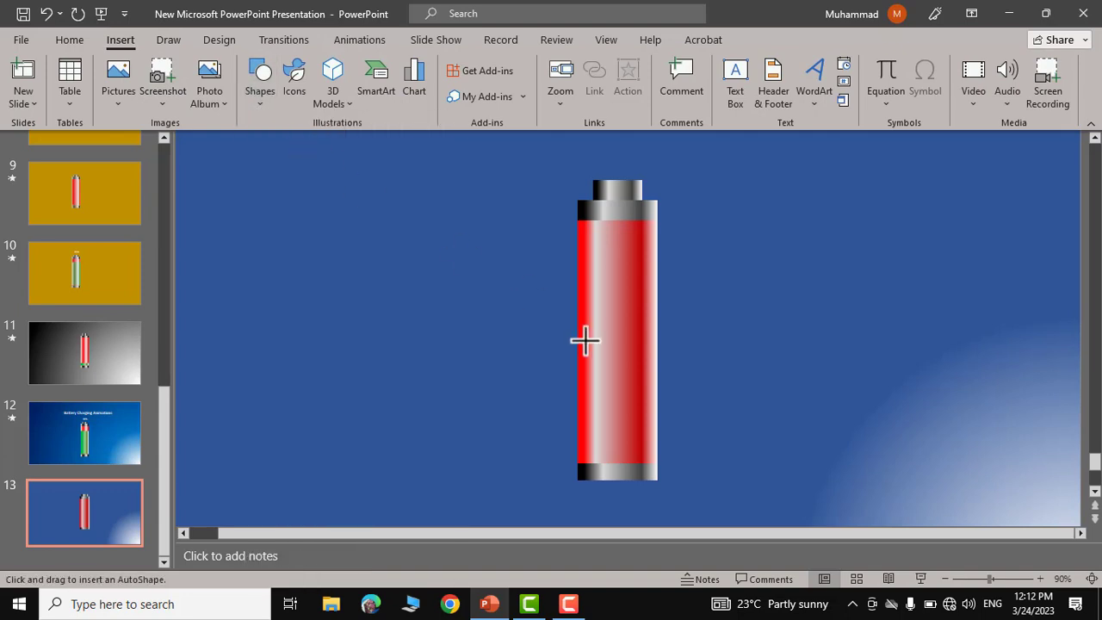
pyautogui.moveTo(578, 321); pyautogui.dragTo(643, 470)
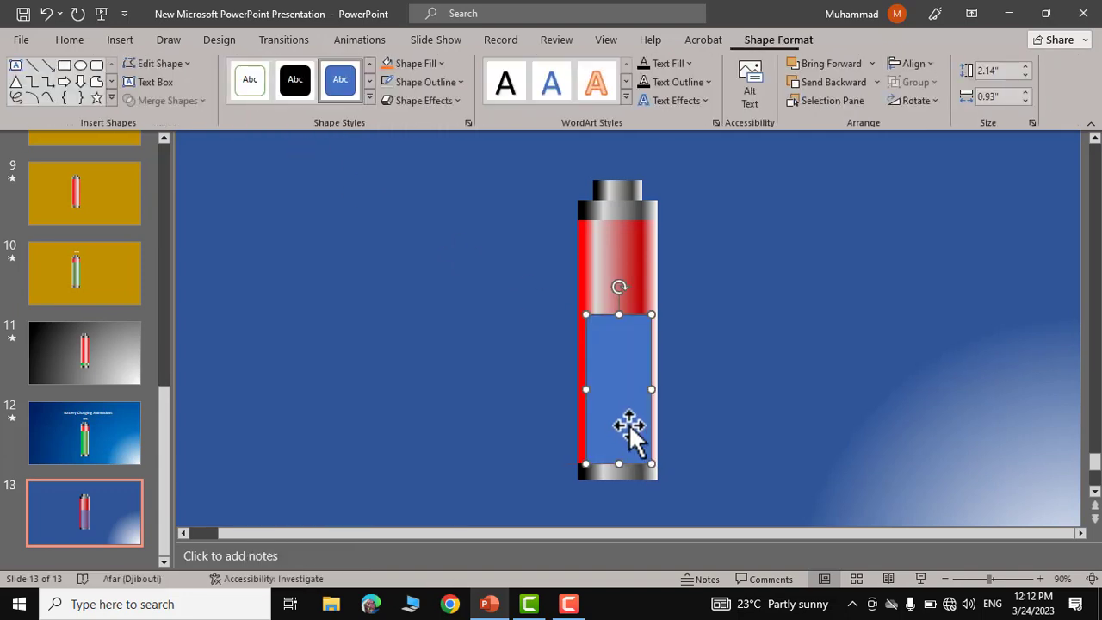
pyautogui.click(454, 84)
pyautogui.click(422, 306)
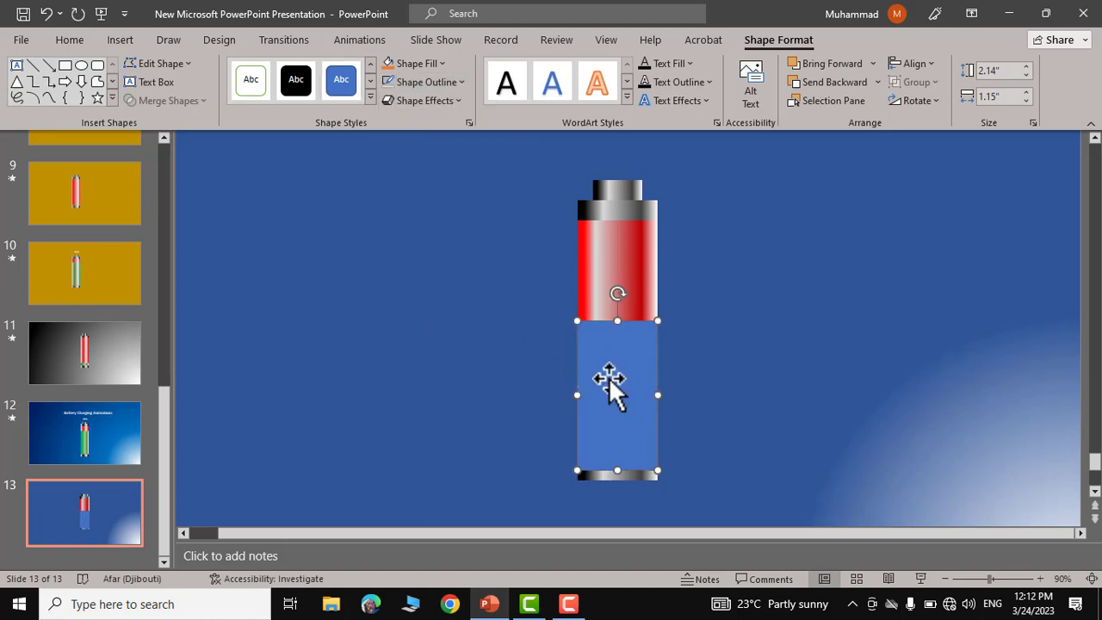
pyautogui.rightClick(621, 379)
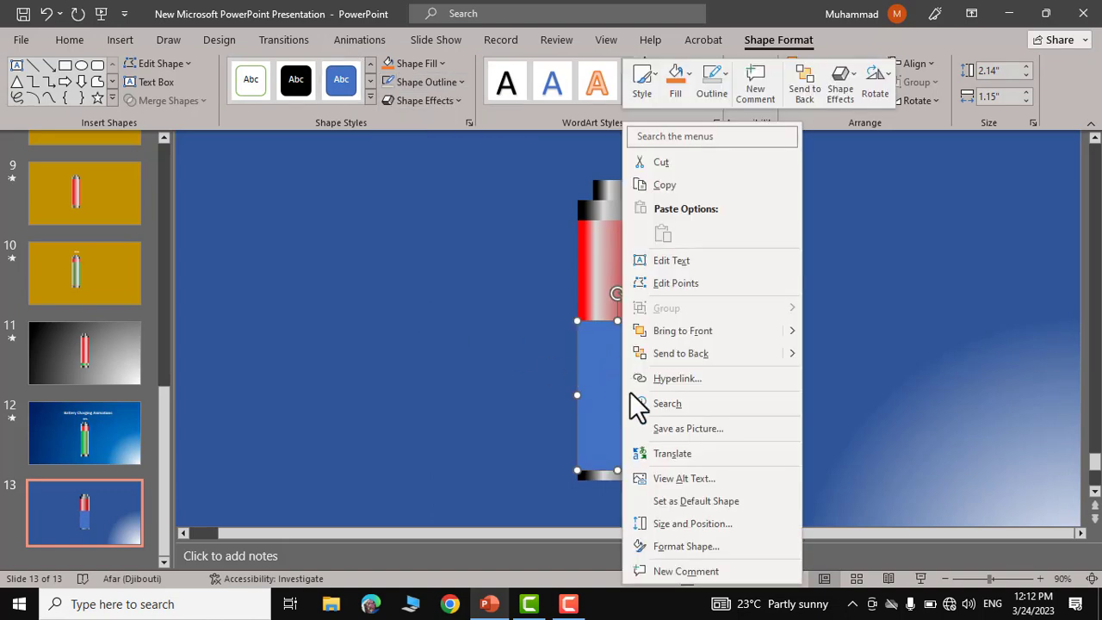
# Step: Give the charge rectangle a linear green gradient running left to right
pyautogui.click(674, 548)
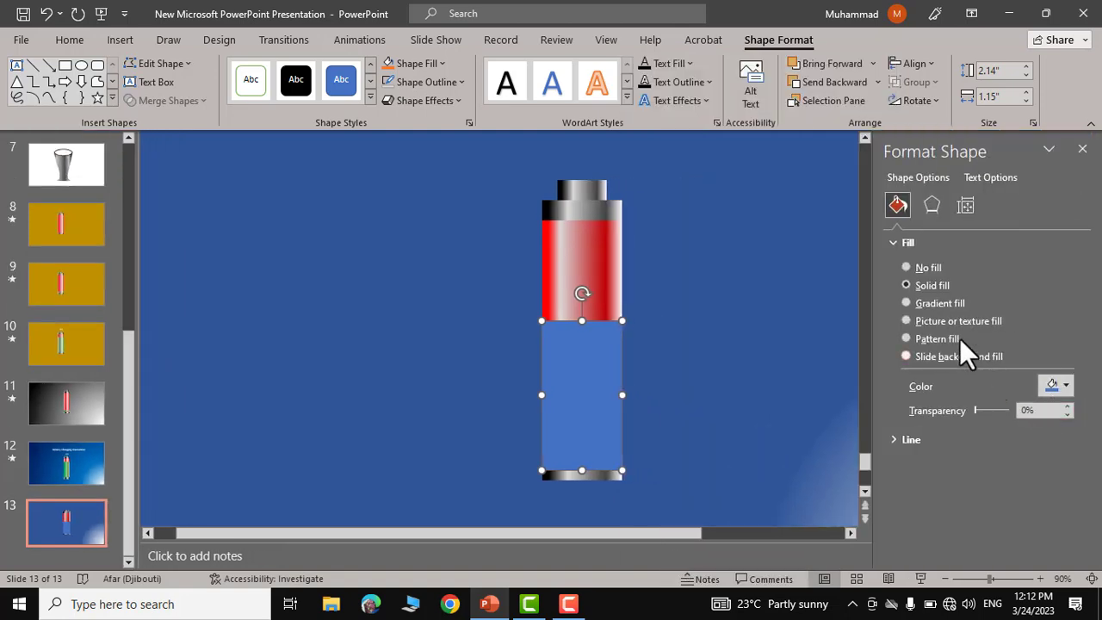
pyautogui.click(906, 301)
pyautogui.moveTo(947, 502); pyautogui.dragTo(1009, 502)
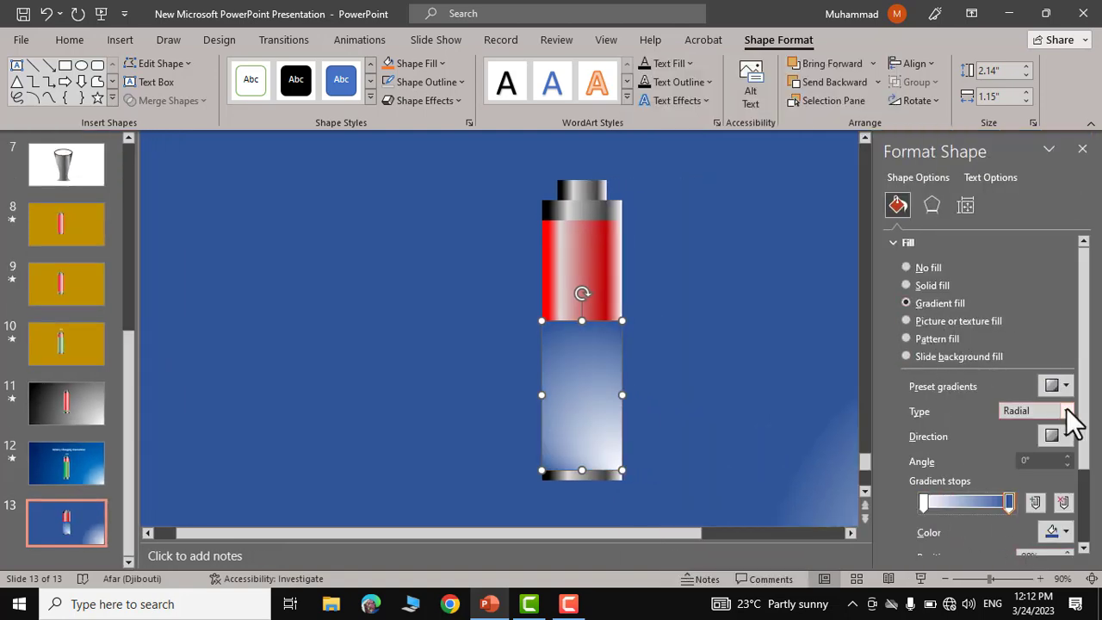
pyautogui.click(1068, 411)
pyautogui.click(1042, 426)
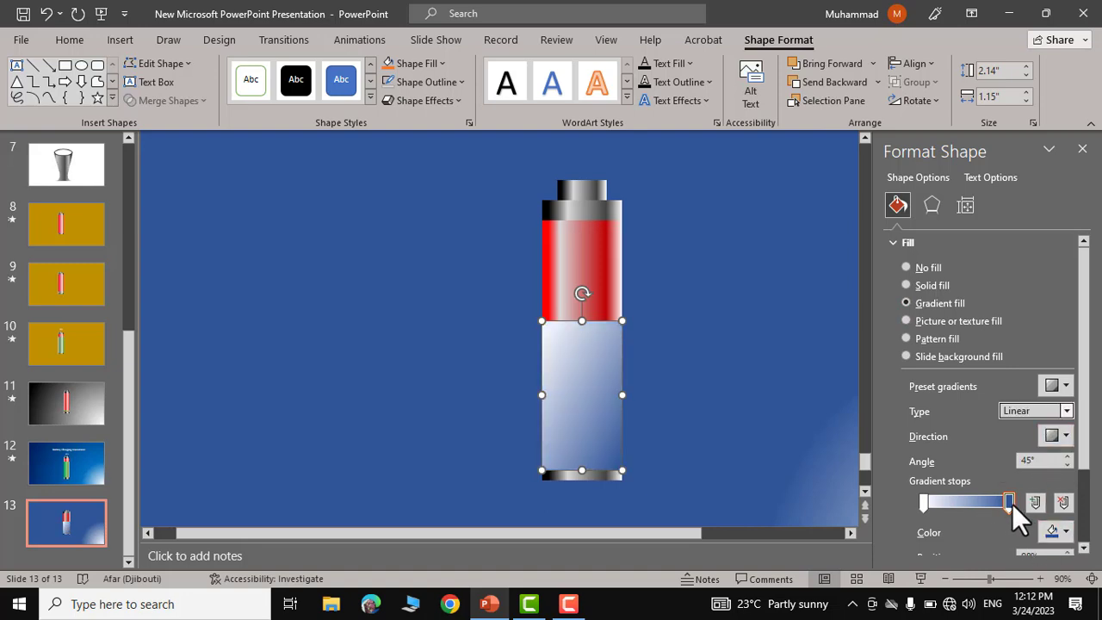
pyautogui.click(1060, 531)
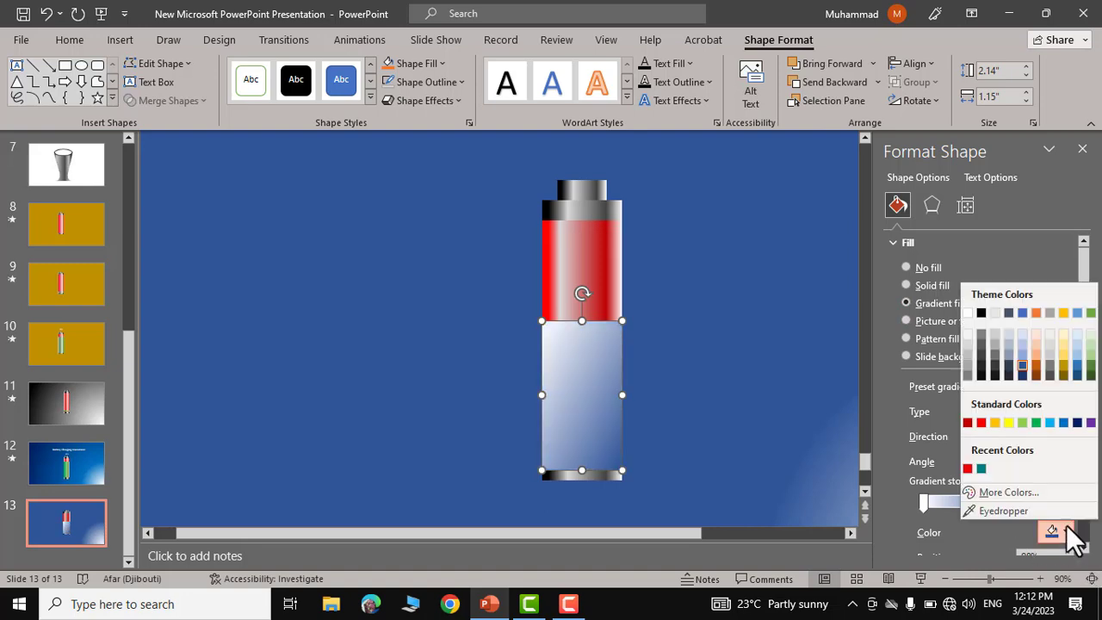
pyautogui.click(1061, 424)
pyautogui.click(1065, 436)
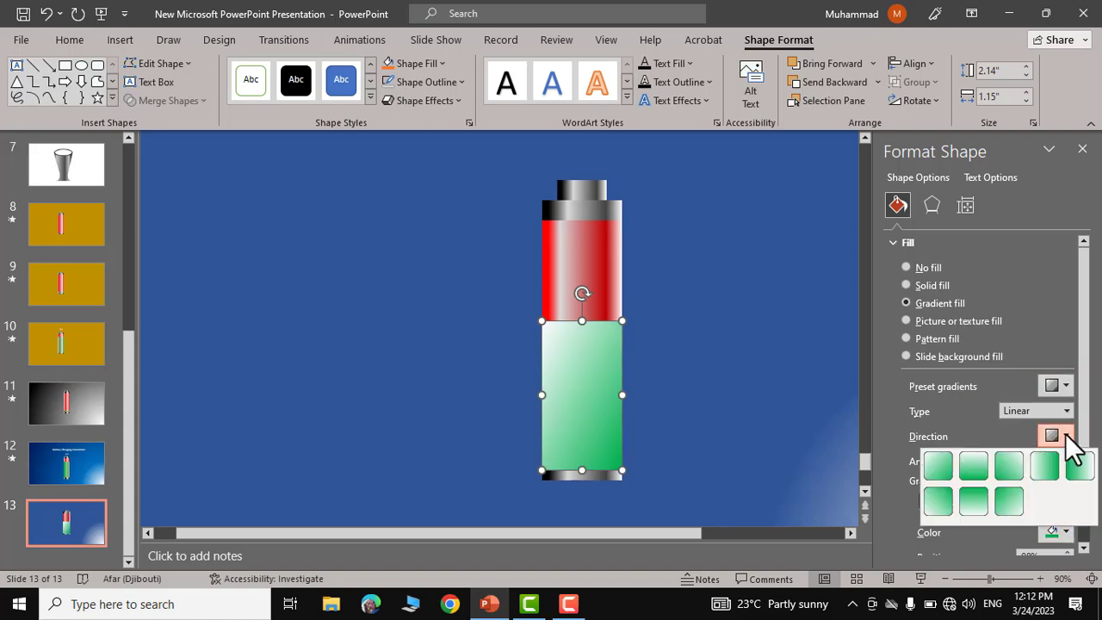
pyautogui.click(1080, 468)
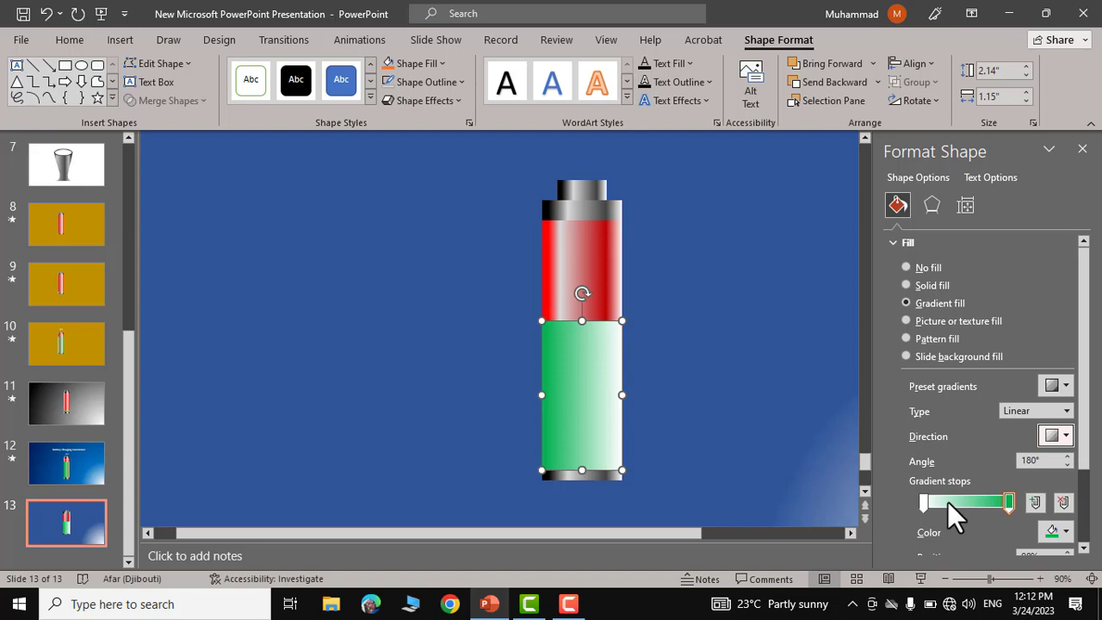
# Step: Add darker green and light green gradient stops for a glossy look
pyautogui.click(948, 502)
pyautogui.click(1064, 531)
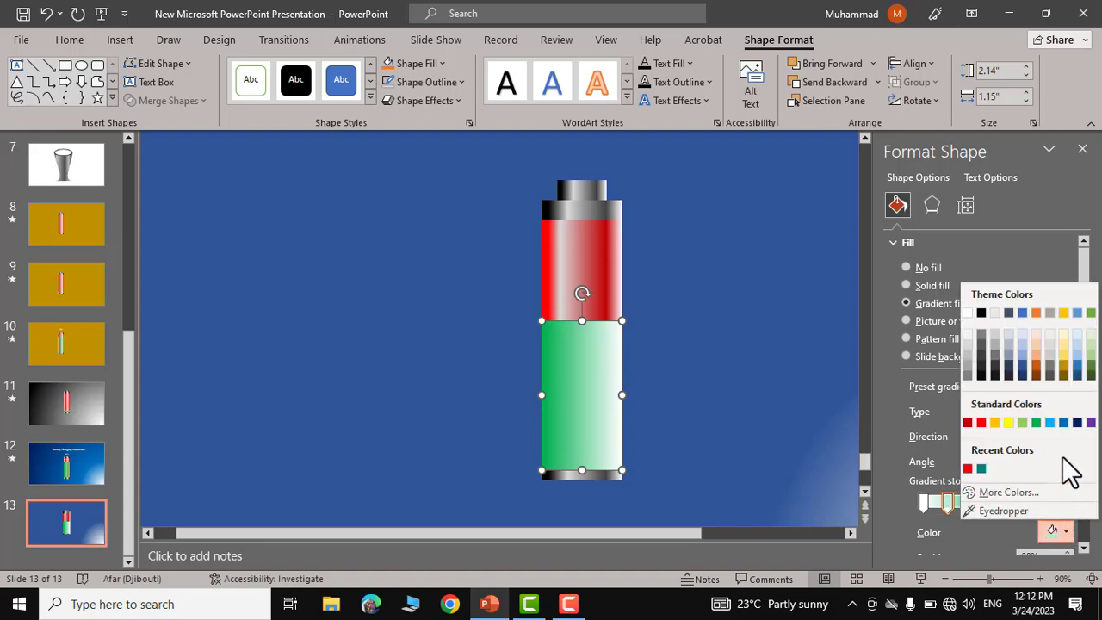
pyautogui.click(1089, 364)
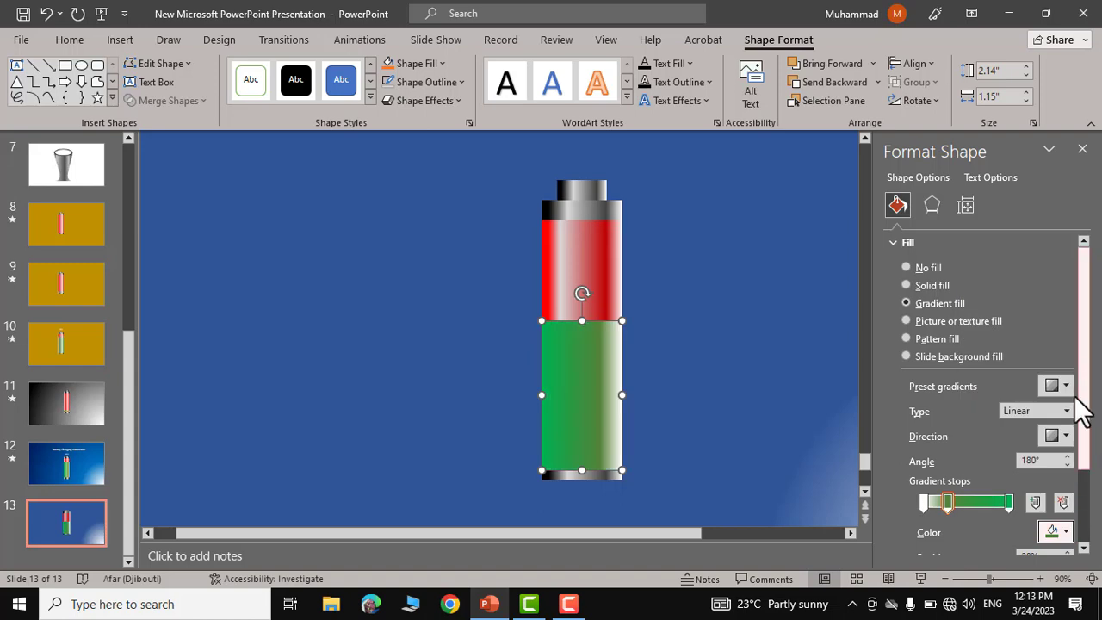
pyautogui.moveTo(948, 504); pyautogui.dragTo(951, 508)
pyautogui.click(985, 503)
pyautogui.click(1060, 531)
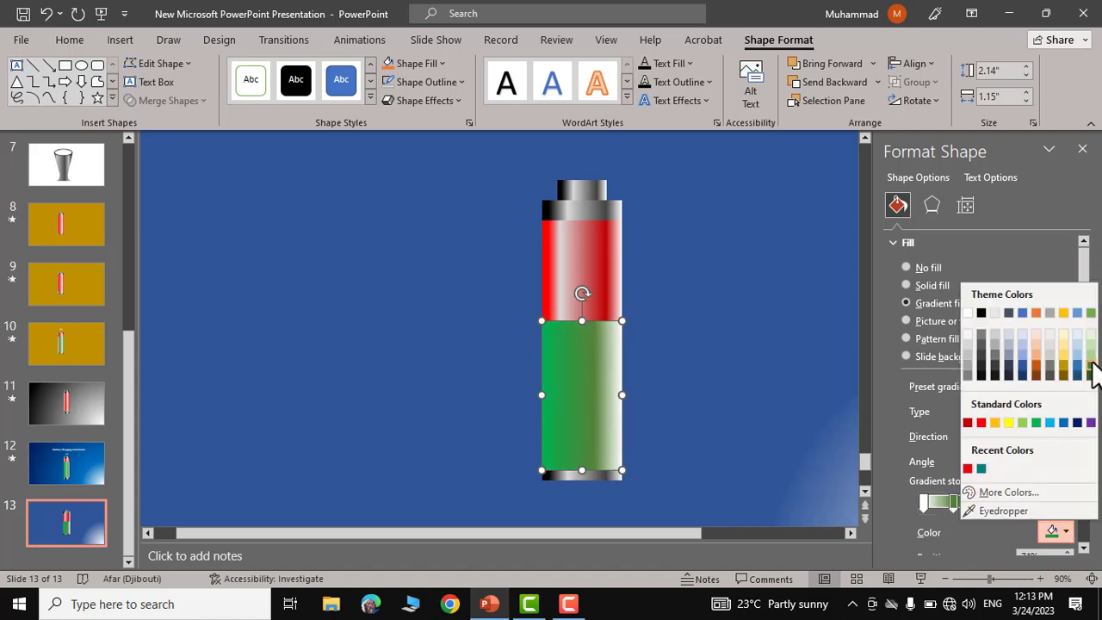
pyautogui.click(1090, 362)
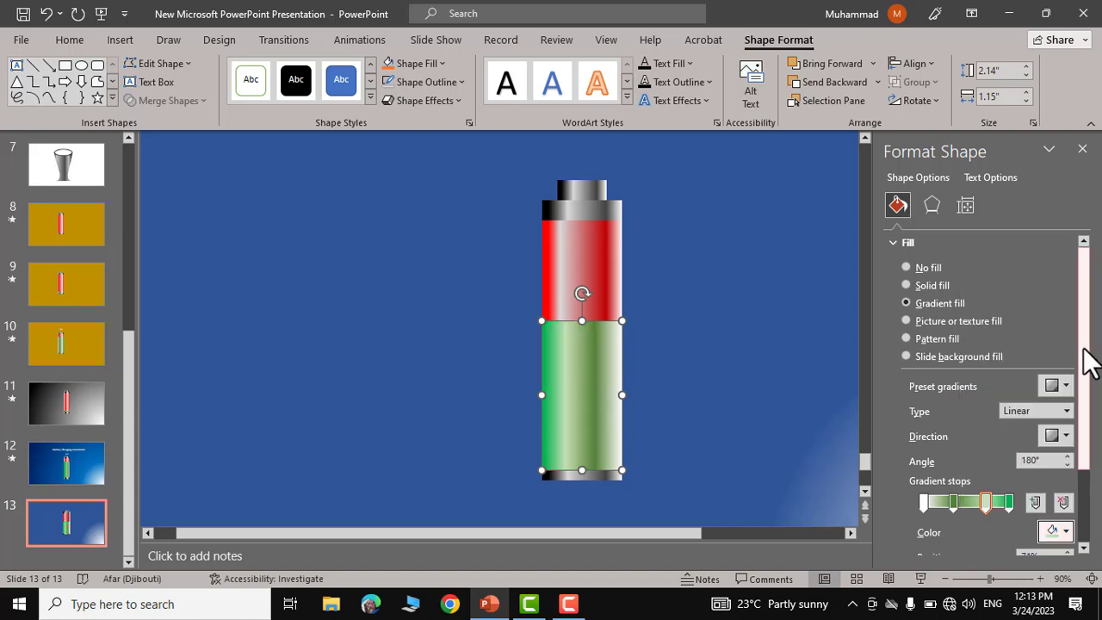
pyautogui.click(778, 383)
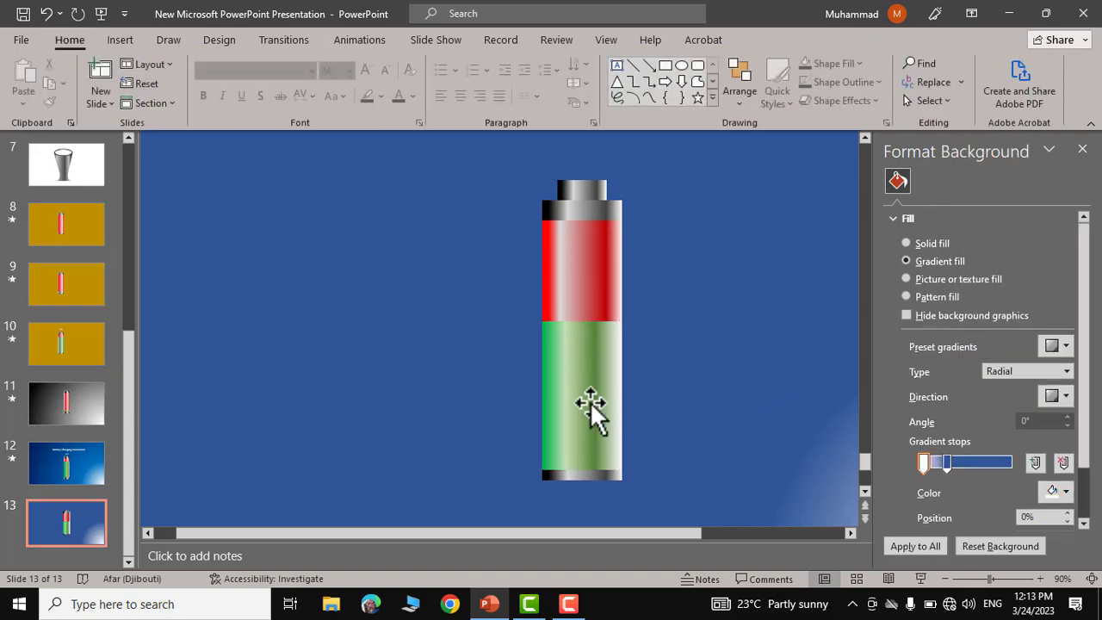
# Step: Shrink the green charge section to a thin strip at the battery's base
pyautogui.click(589, 379)
pyautogui.moveTo(582, 320); pyautogui.dragTo(581, 428)
pyautogui.moveTo(369, 159); pyautogui.dragTo(495, 221)
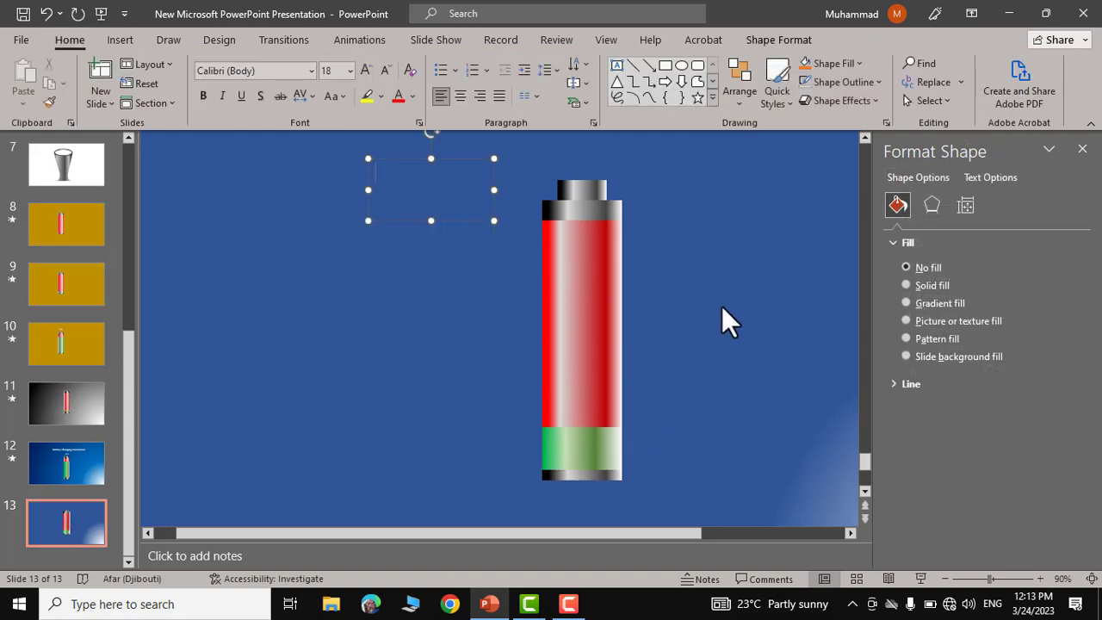
# Step: Add an enlarged '80%' text label above the battery cap and bring up its shortcut menu
pyautogui.write('80%')
pyautogui.moveTo(411, 174); pyautogui.dragTo(370, 174)
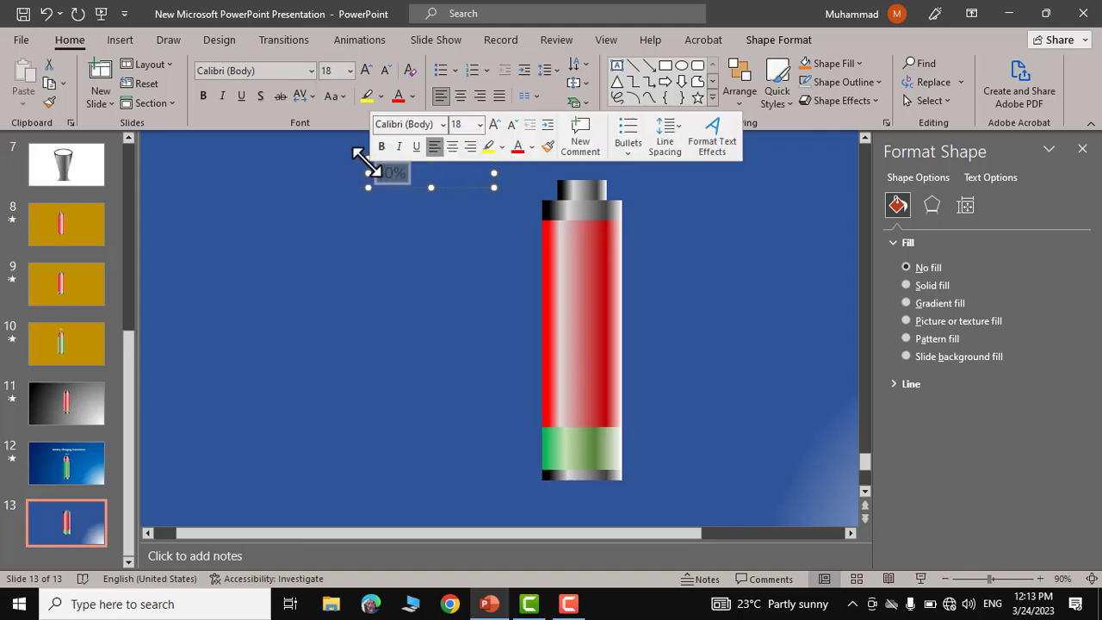
pyautogui.click(369, 71)
pyautogui.moveTo(435, 192); pyautogui.dragTo(522, 177)
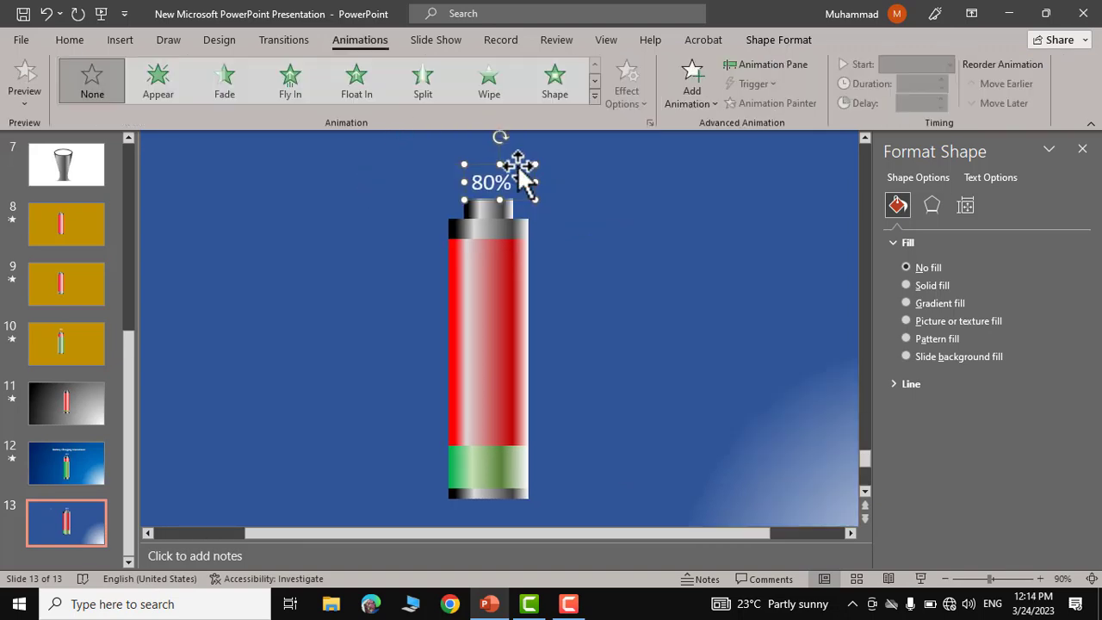
pyautogui.rightClick(515, 165)
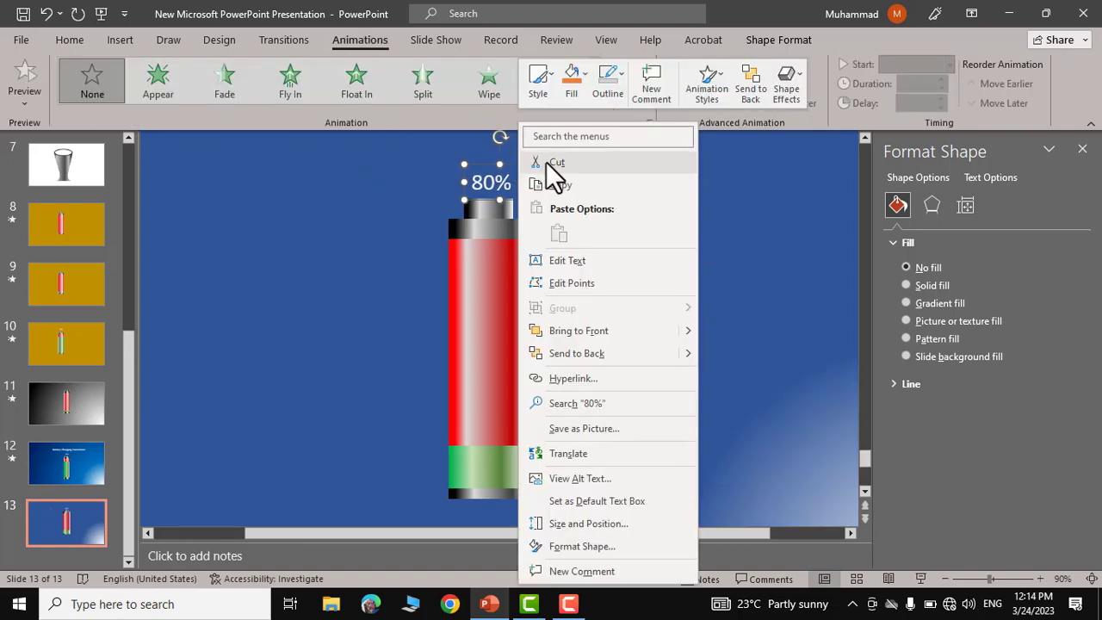
# Step: Cut the 80% label, duplicate slide 13 as slide 14, and paste the label there keeping source formatting
pyautogui.click(553, 164)
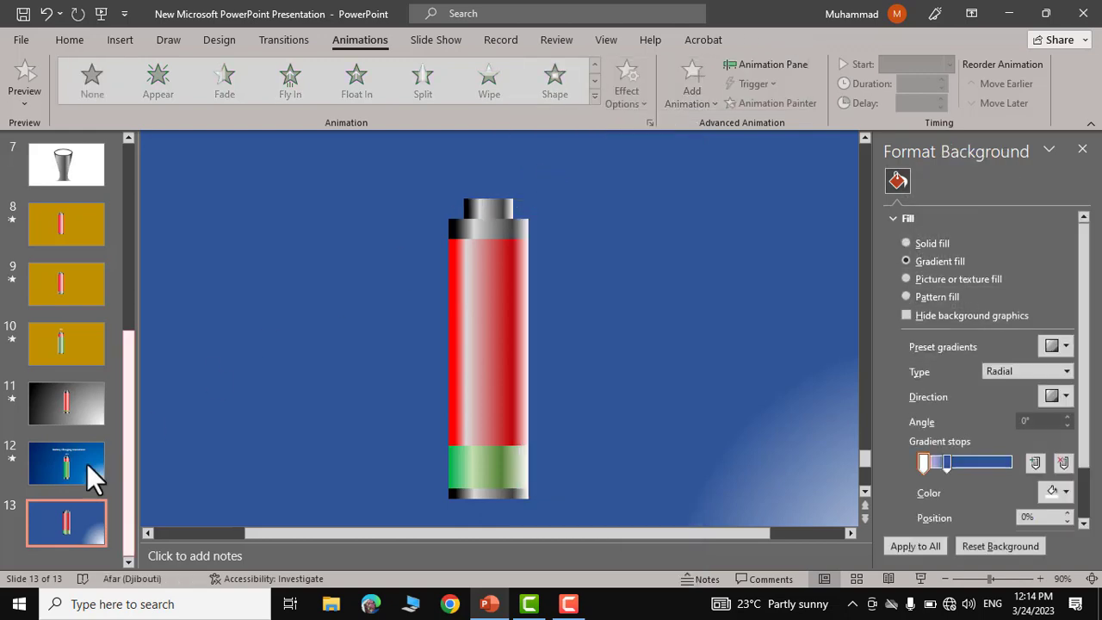
pyautogui.rightClick(71, 523)
pyautogui.click(132, 324)
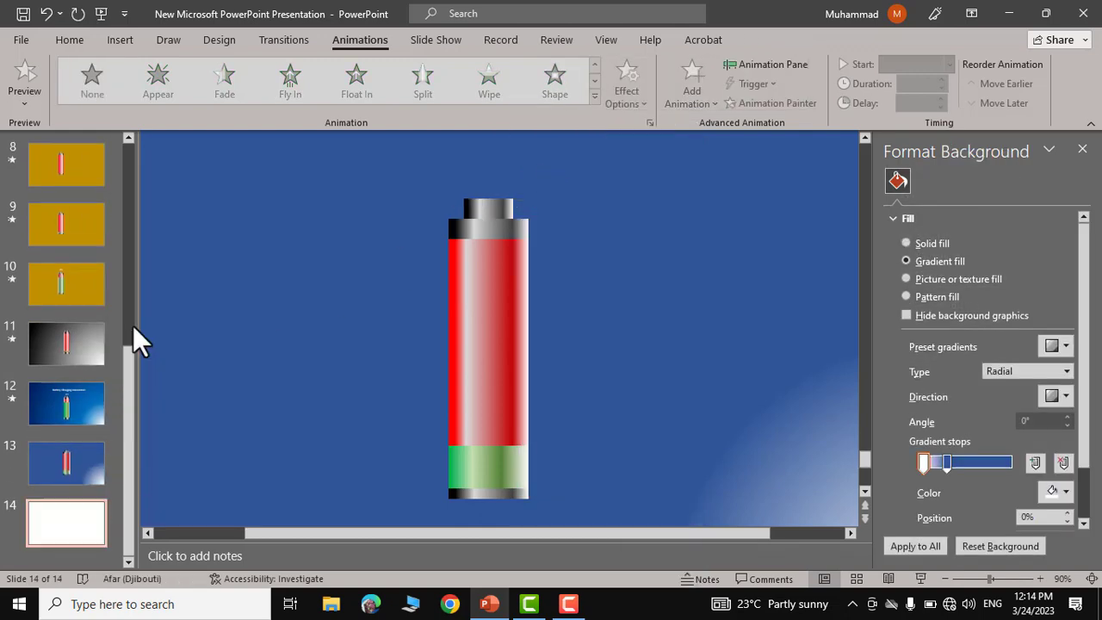
pyautogui.rightClick(381, 164)
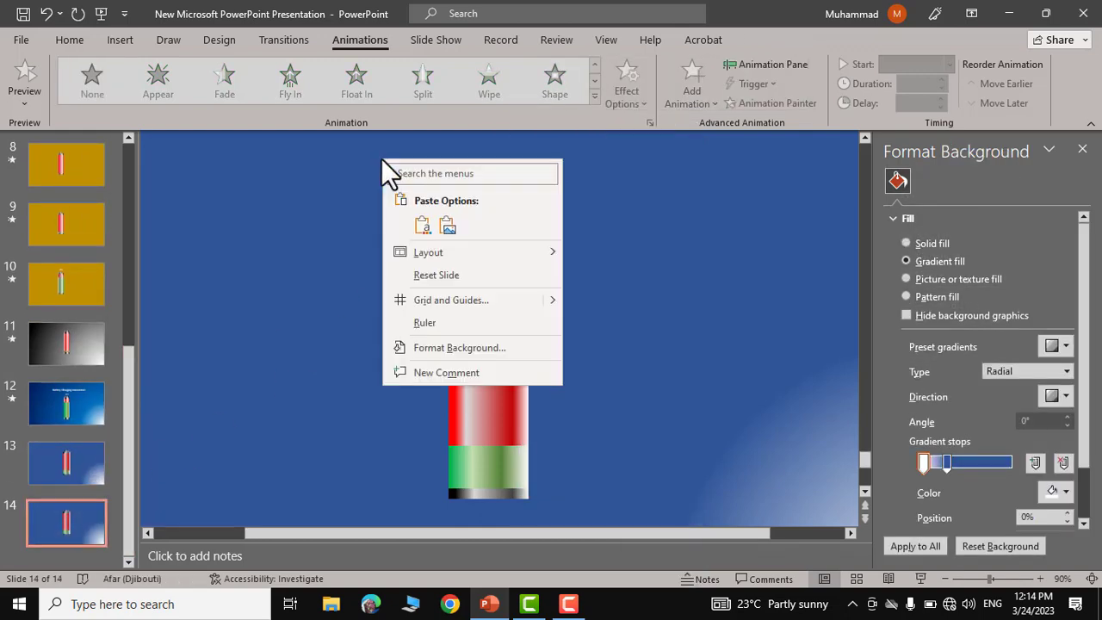
pyautogui.click(419, 226)
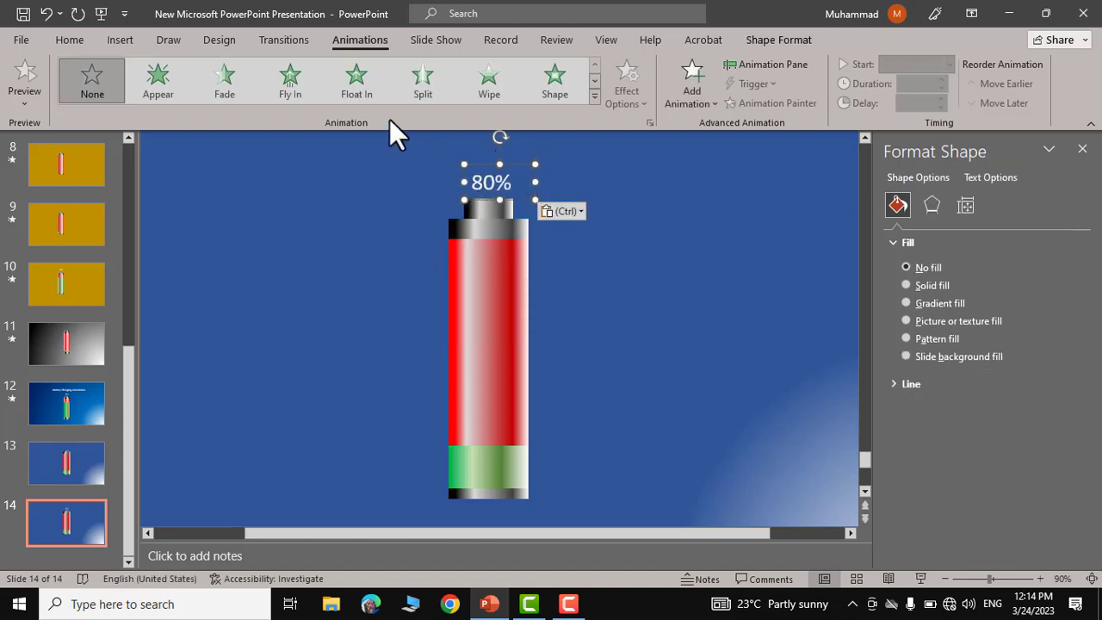
# Step: Apply a Zoom entrance effect to the 80% label, set to Start With Previous
pyautogui.click(598, 94)
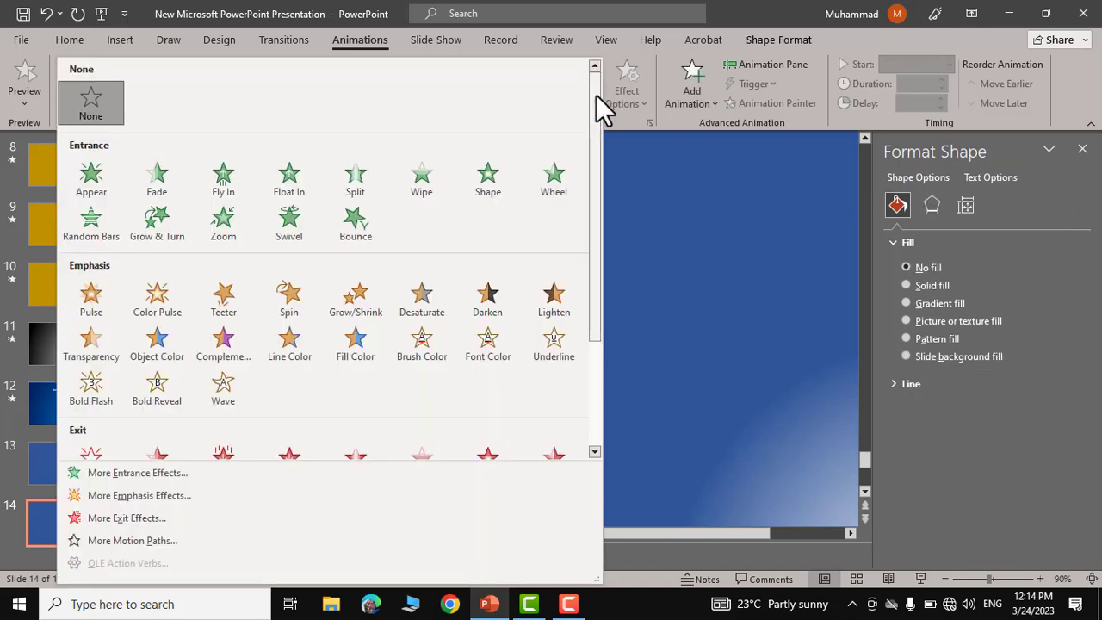
pyautogui.click(221, 225)
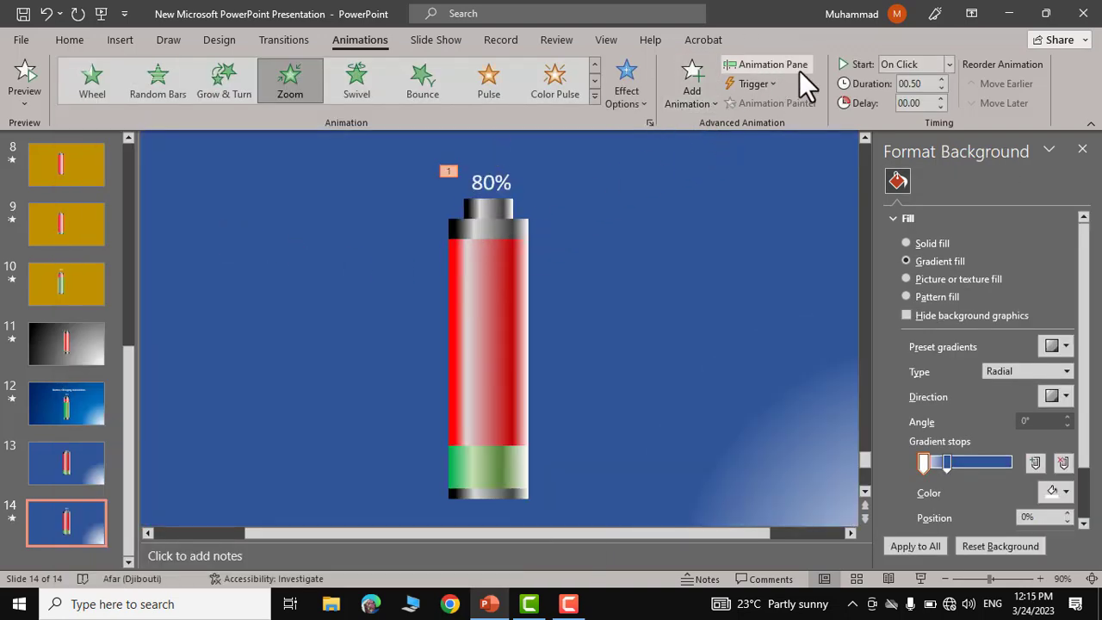
pyautogui.click(801, 65)
pyautogui.click(1049, 201)
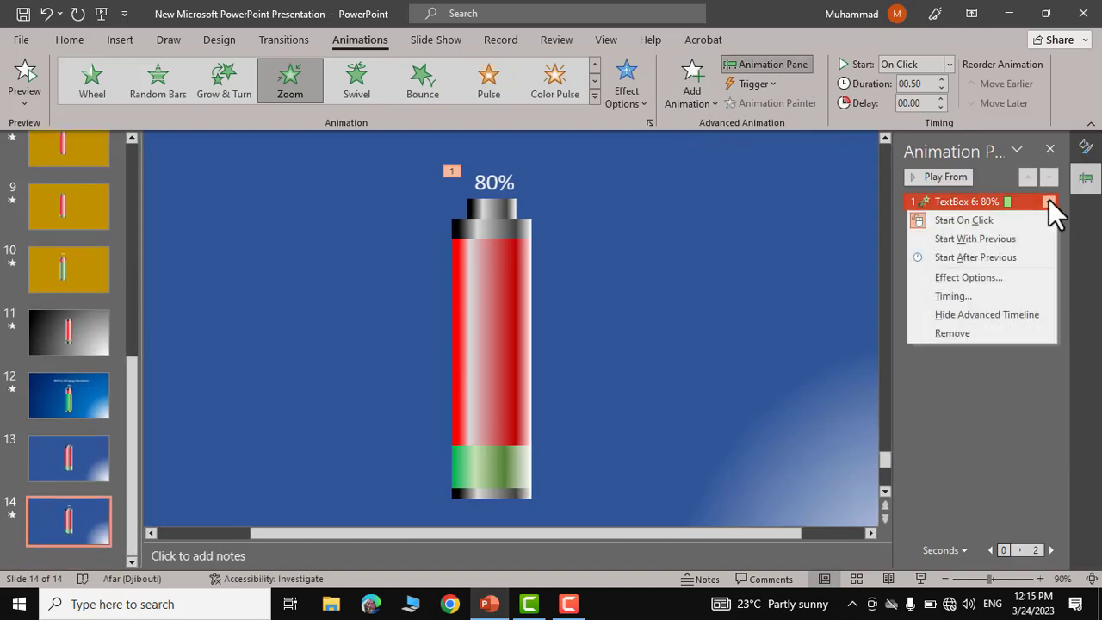
pyautogui.click(984, 238)
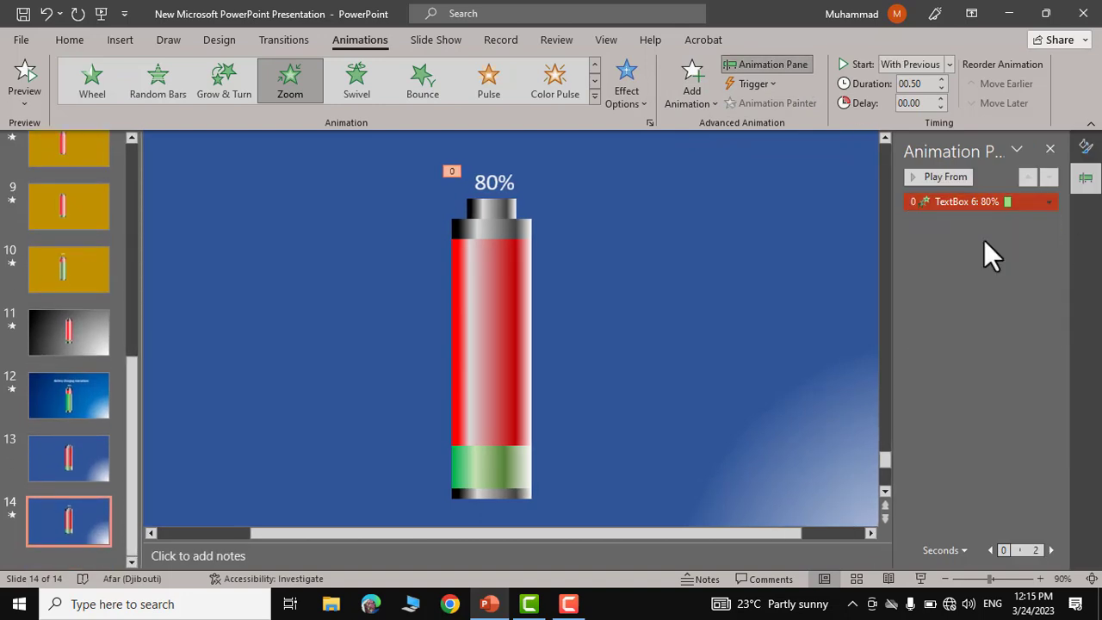
pyautogui.click(70, 457)
# Step: Stretch slide 14's green bar up near the battery top, then select slides 13 and 14 together
pyautogui.click(67, 521)
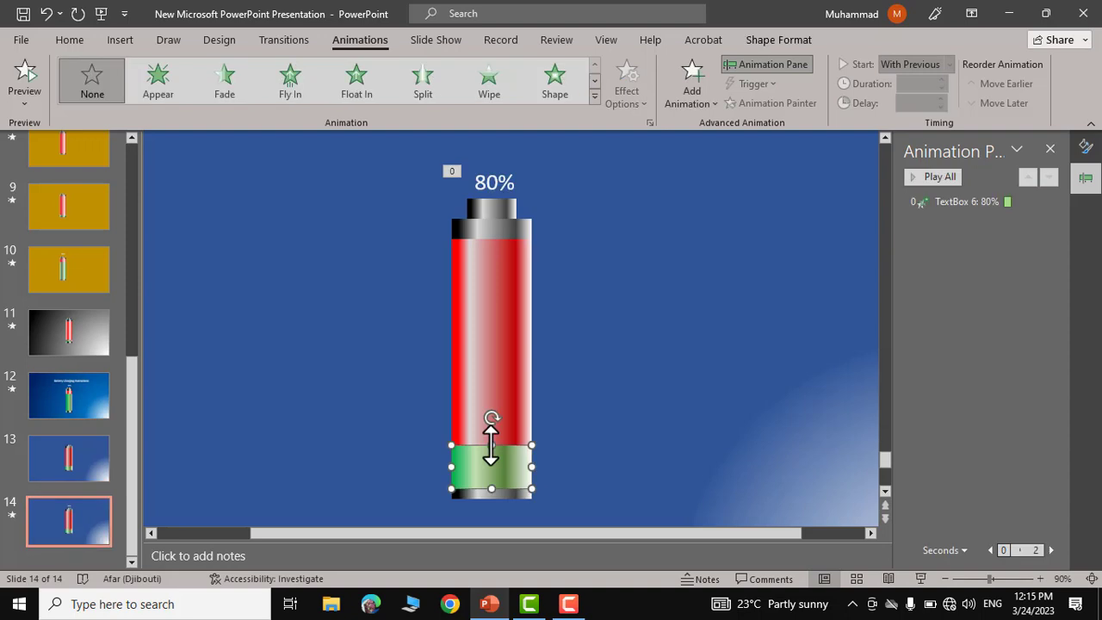
pyautogui.moveTo(491, 449); pyautogui.dragTo(502, 272)
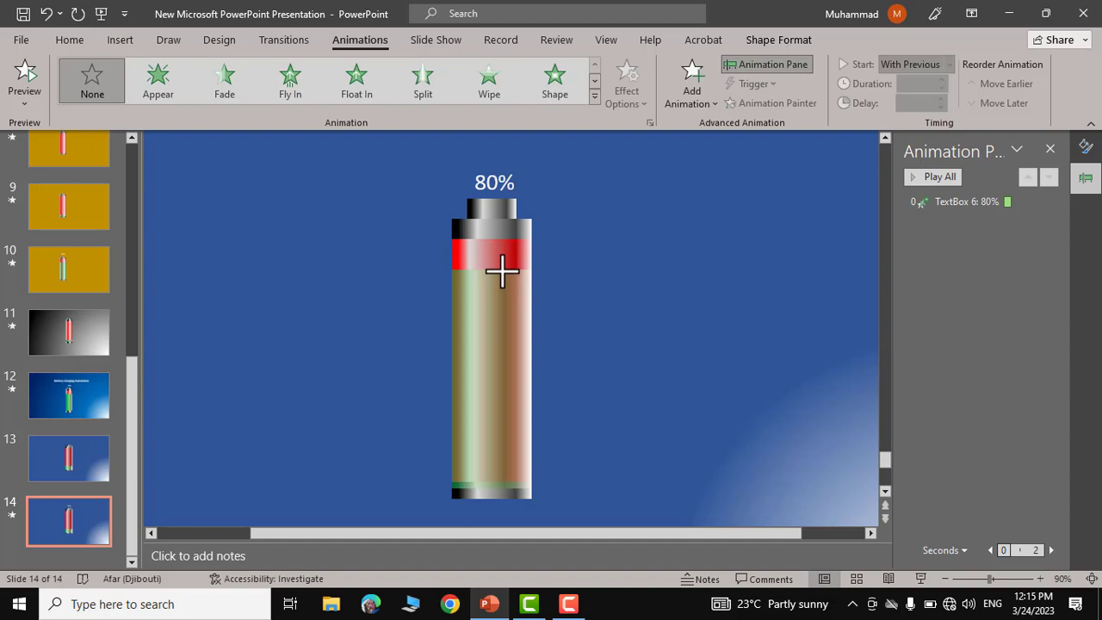
pyautogui.moveTo(502, 272); pyautogui.dragTo(502, 270)
pyautogui.click(267, 452)
pyautogui.click(69, 457)
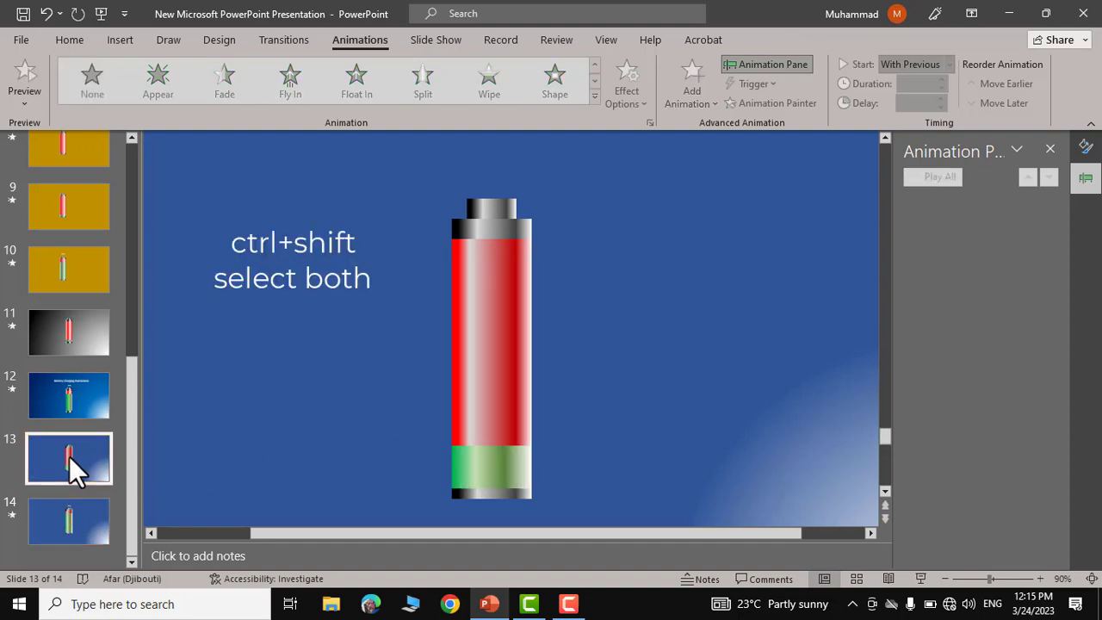
pyautogui.keyDown('ctrl'); pyautogui.keyDown('shift'); pyautogui.click(77, 516); pyautogui.keyUp('shift'); pyautogui.keyUp('ctrl')
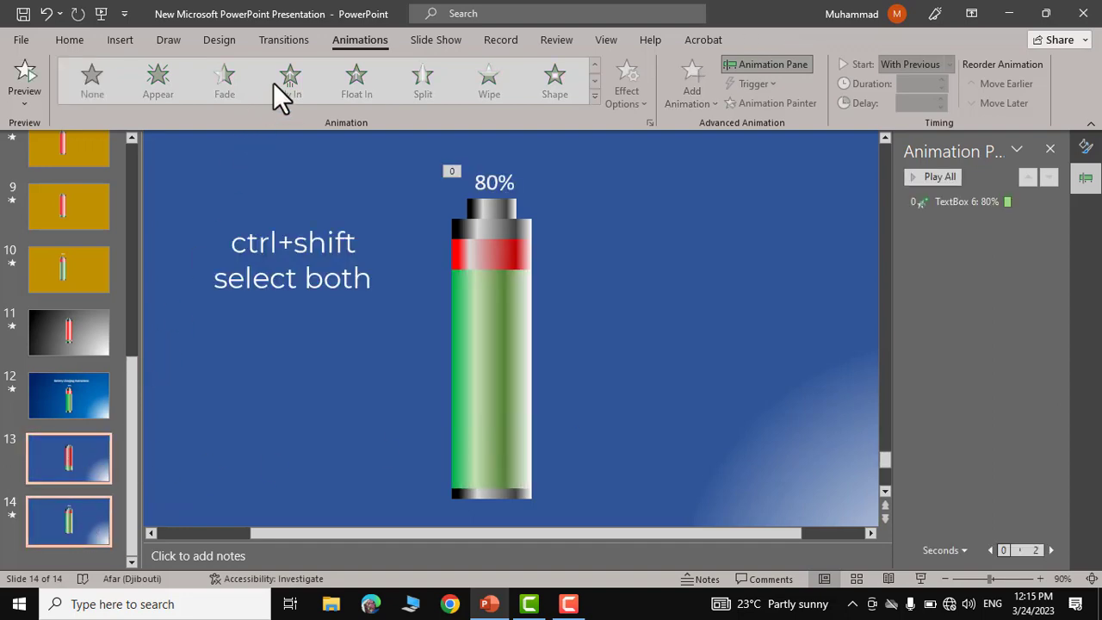
# Step: Apply the Morph transition to slides 13 and 14, then return to slide 13
pyautogui.click(284, 41)
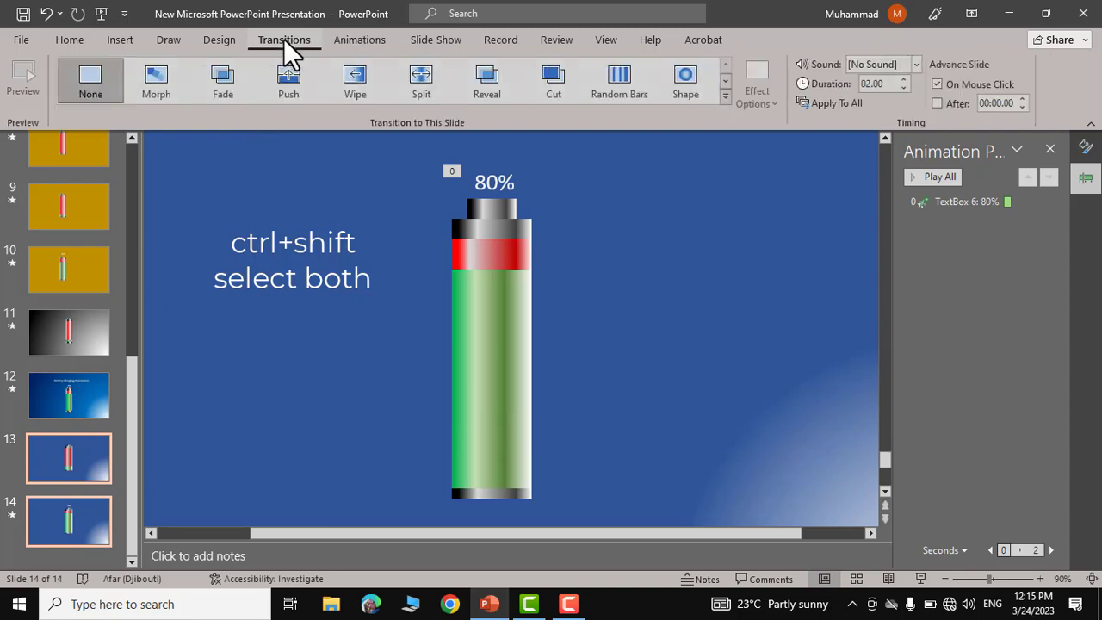
pyautogui.click(155, 79)
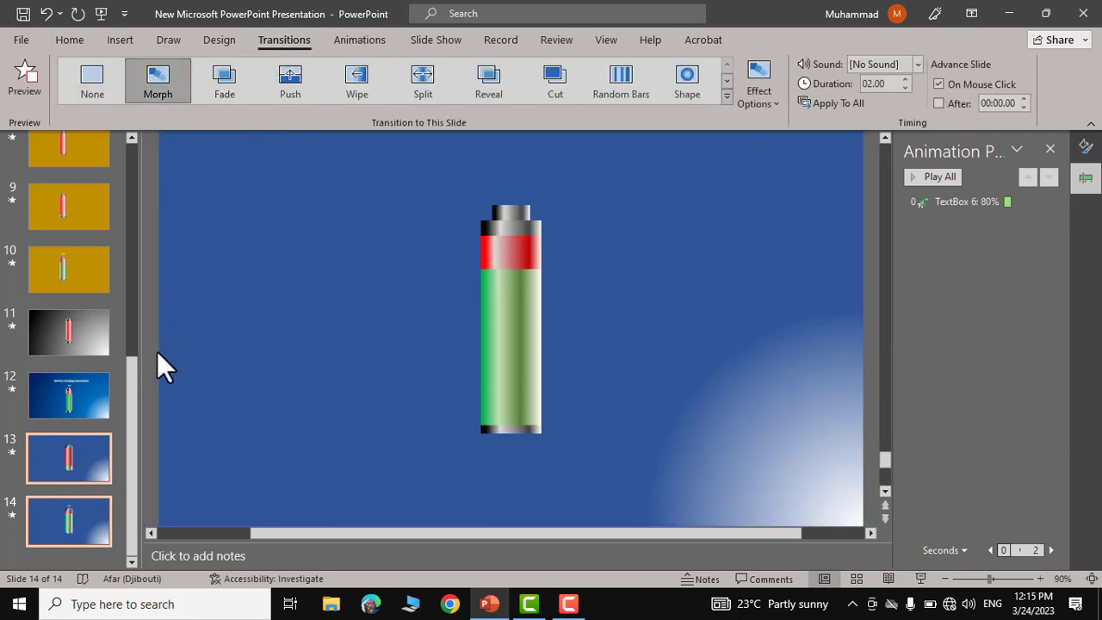
pyautogui.click(81, 457)
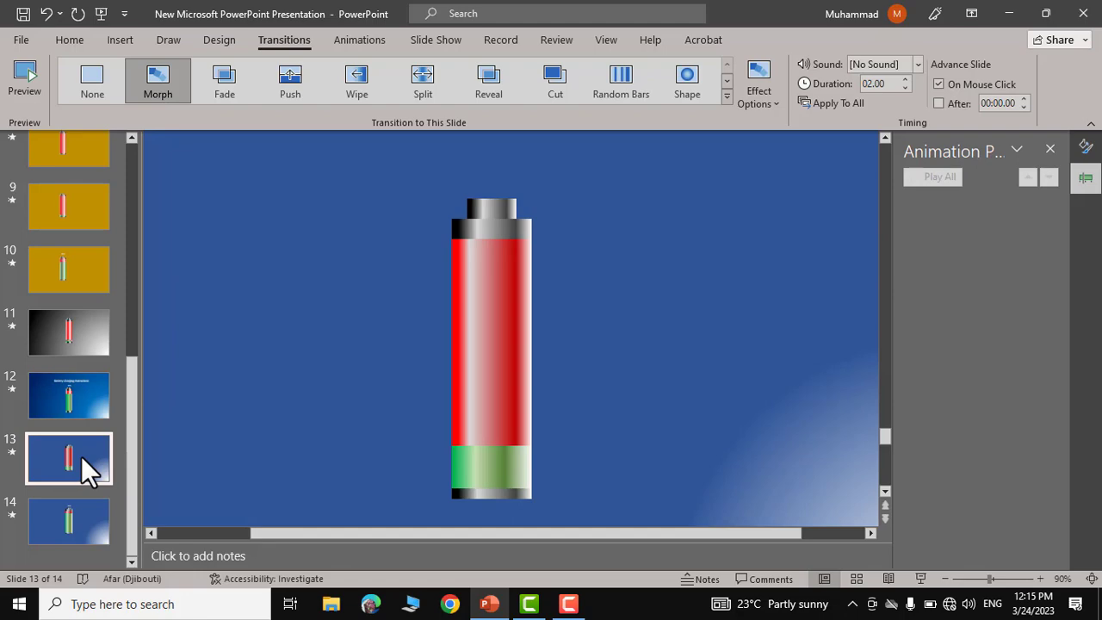